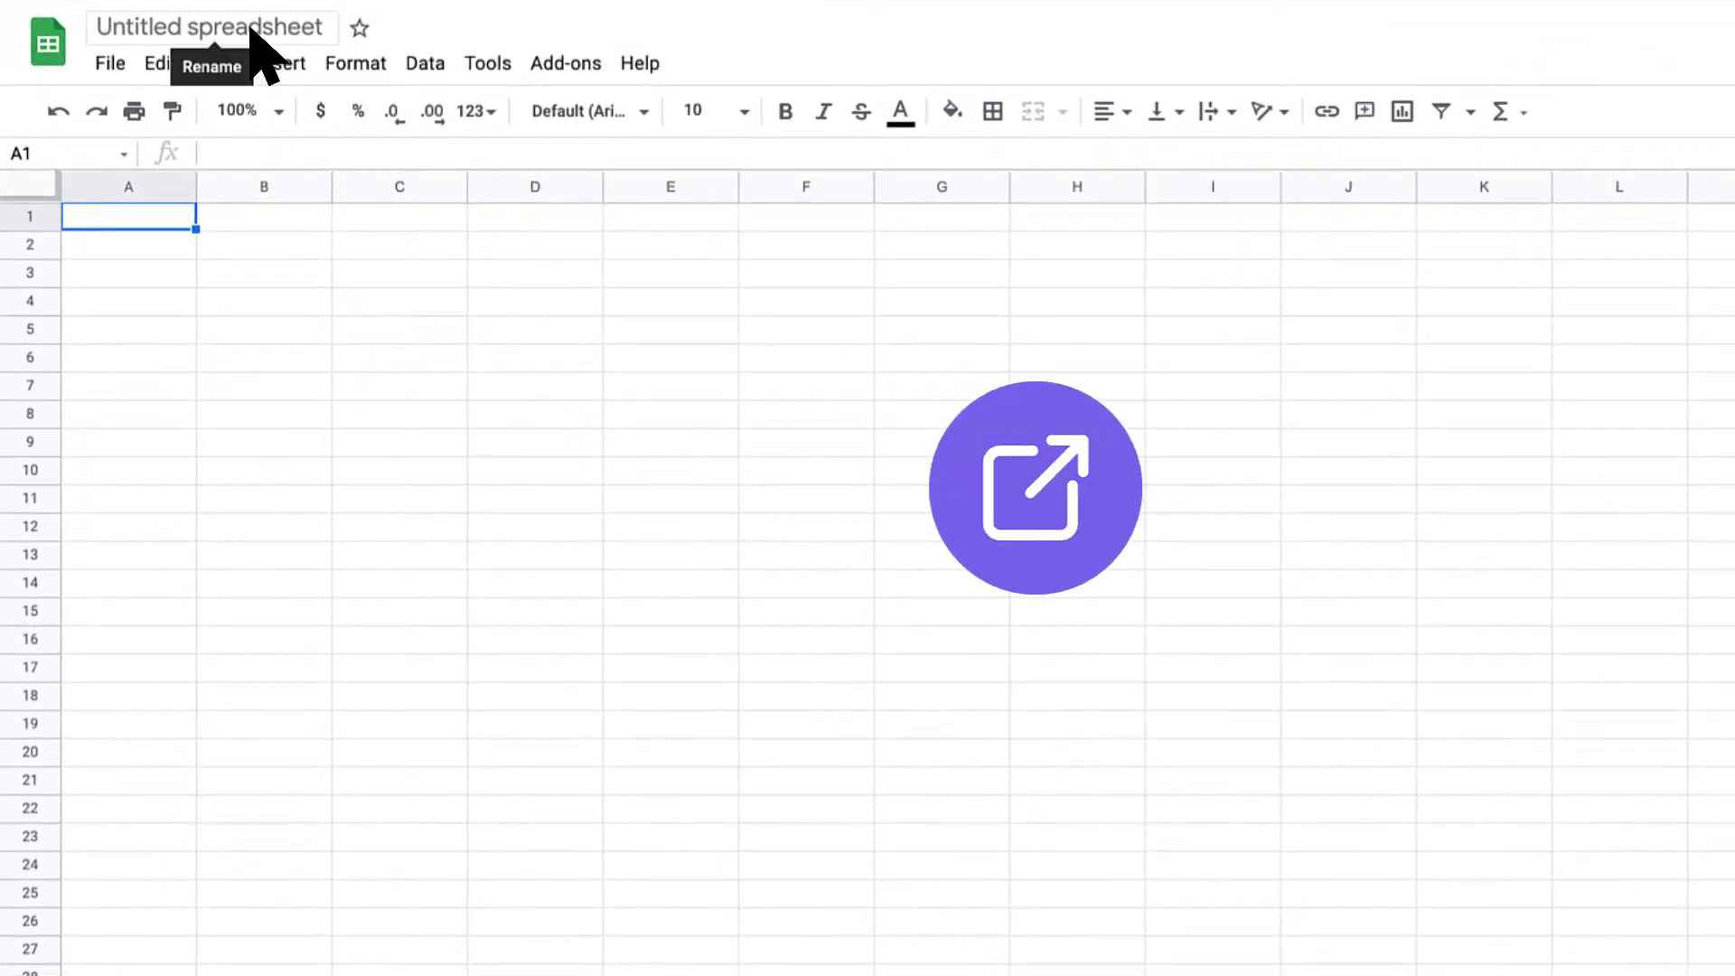
Step: Rename the untitled spreadsheet to 'Sample Import'
{"action": "left_click", "coordinate": [252, 29]}
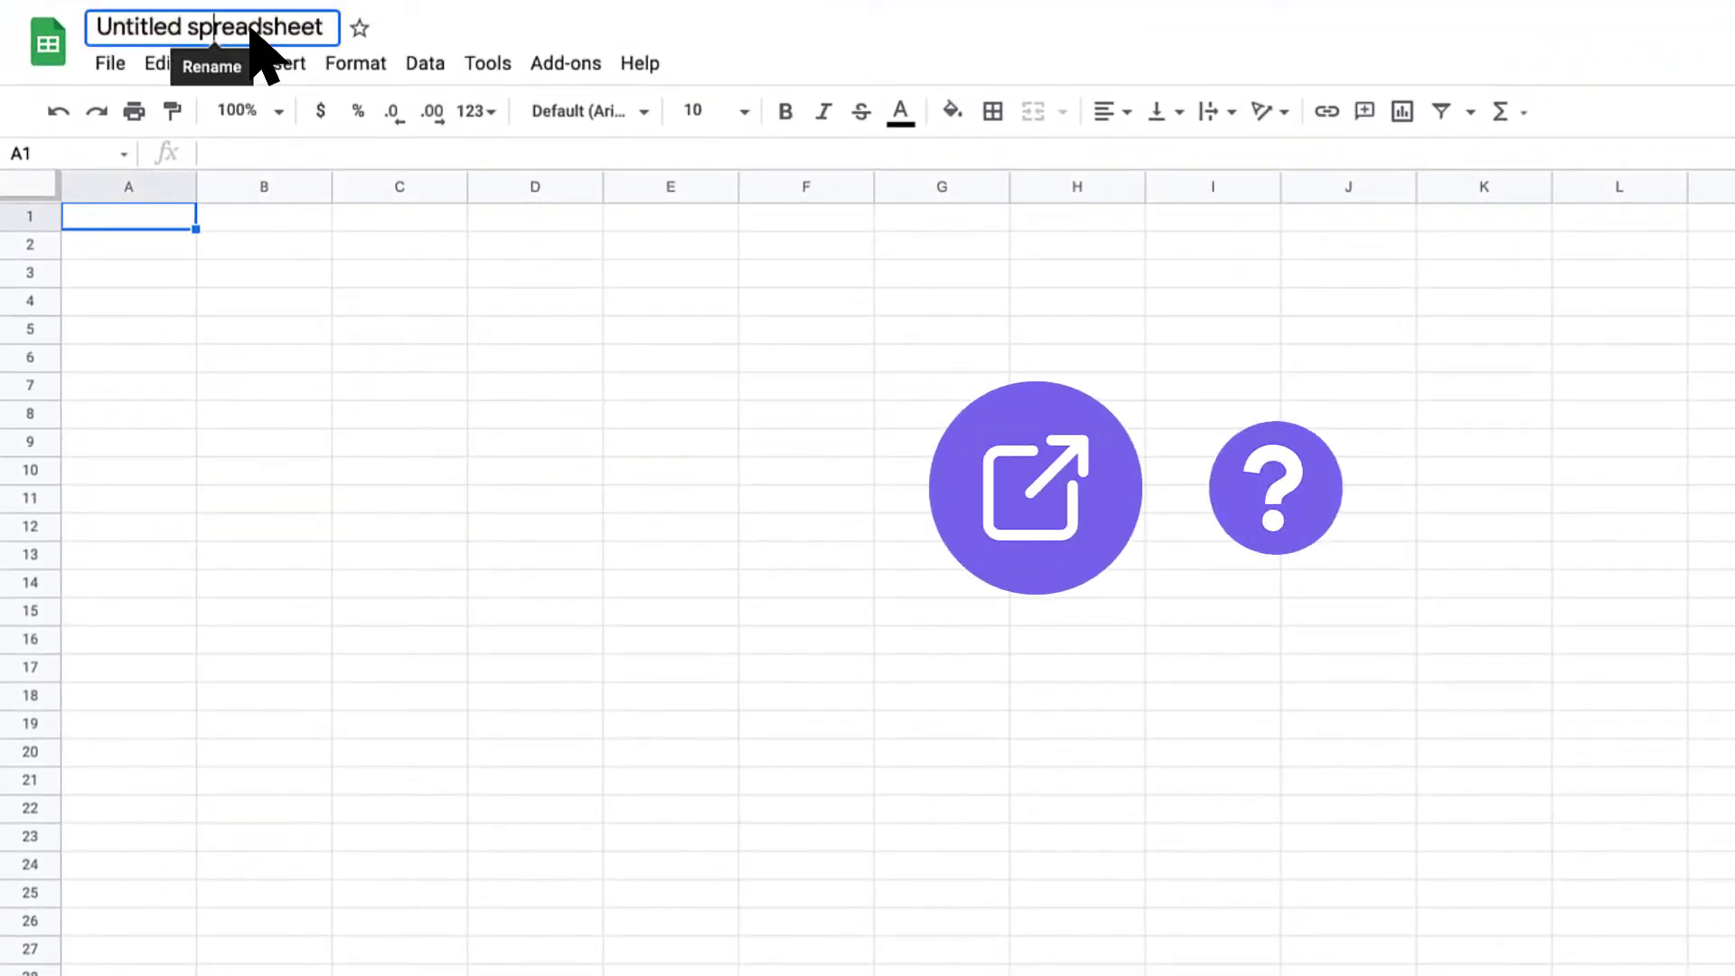
{"action": "type", "text": "Sample Import"}
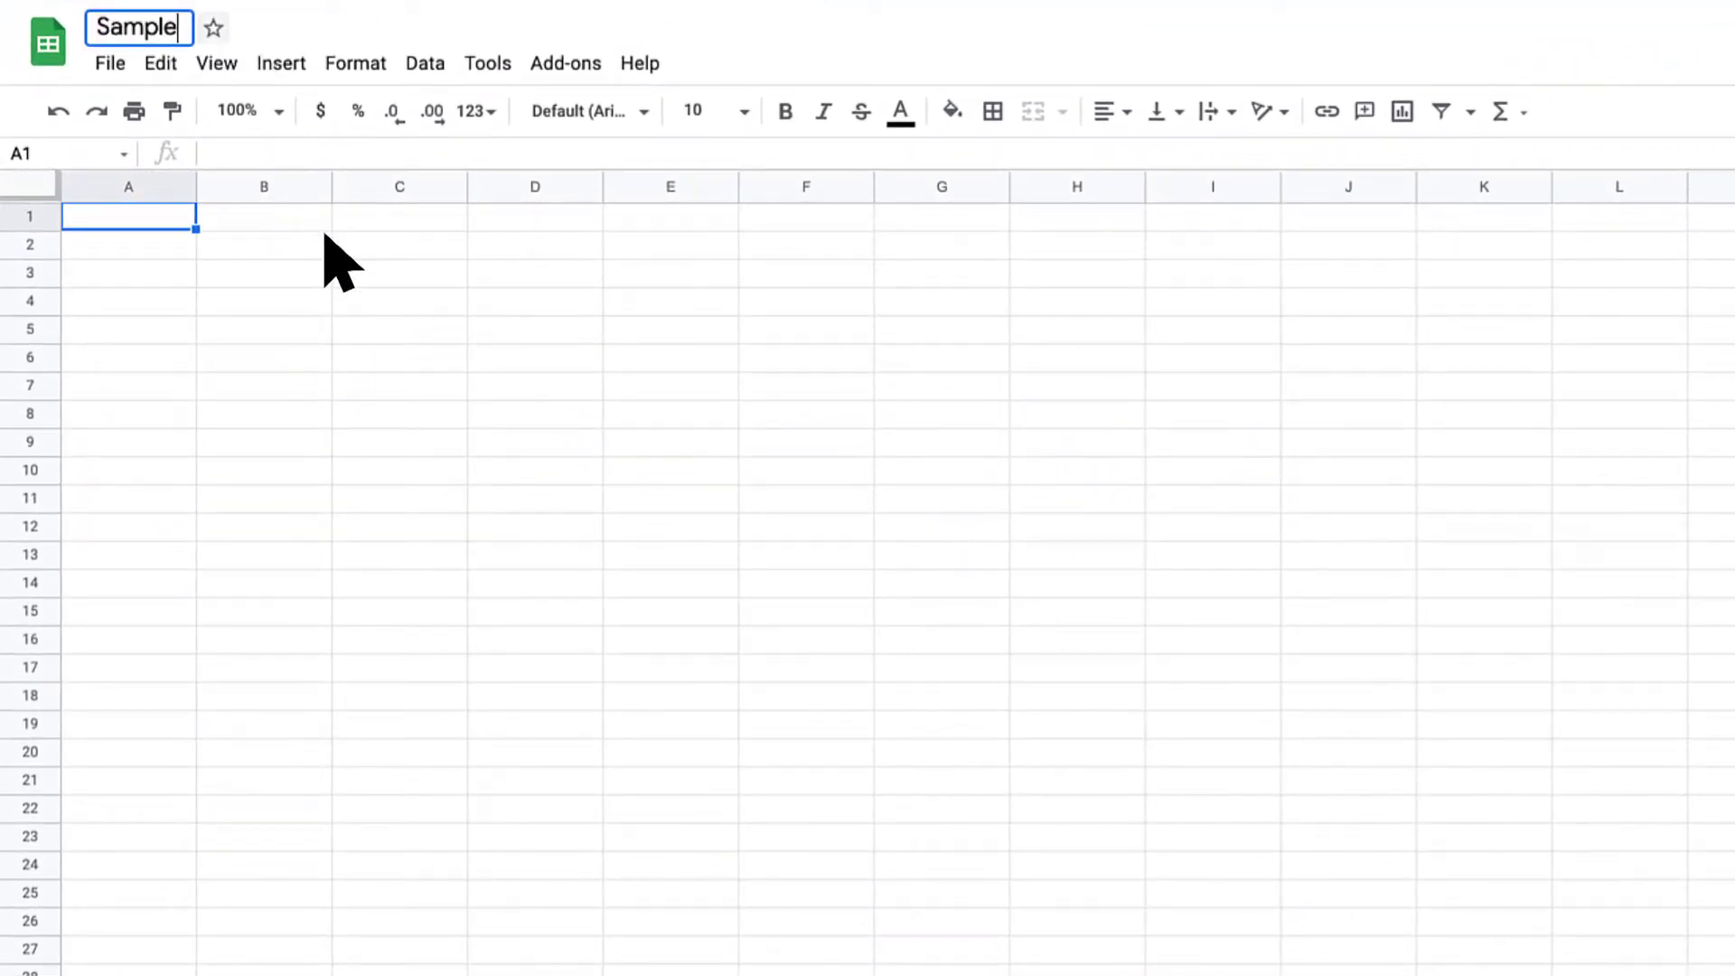
{"action": "key", "text": "Return"}
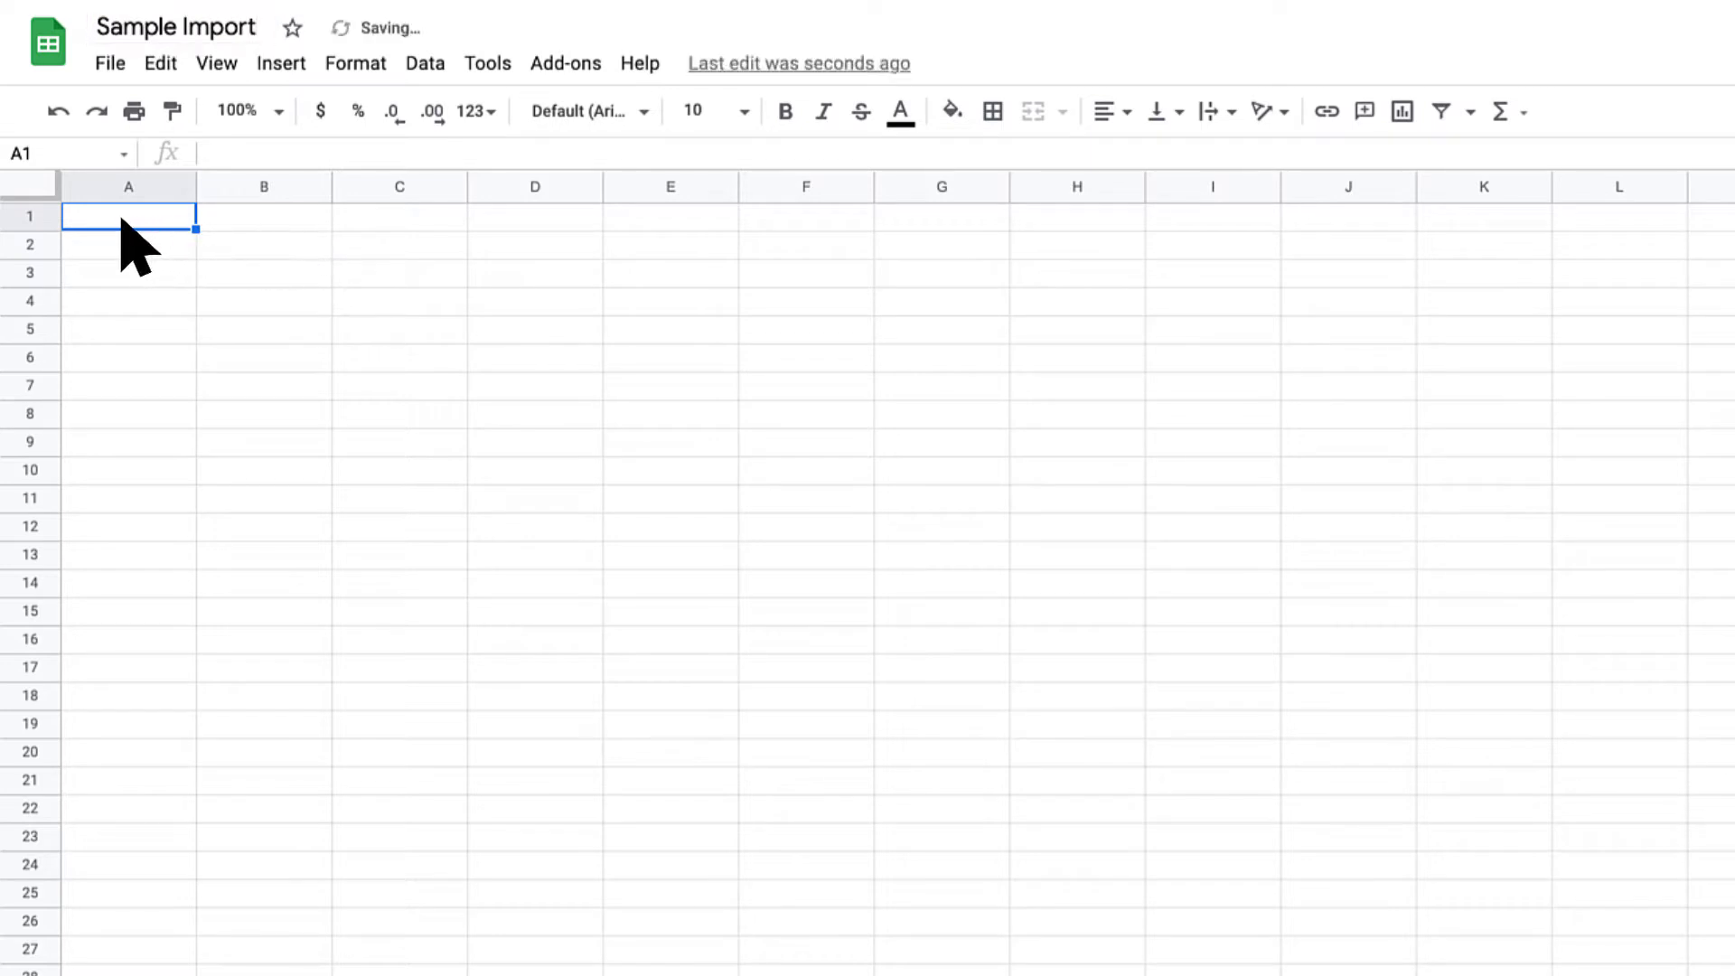
Step: Type the headers First Name, Last Name and Phone Number across row 1
{"action": "type", "text": "First Name"}
{"action": "key", "text": "Tab"}
{"action": "type", "text": "La"}
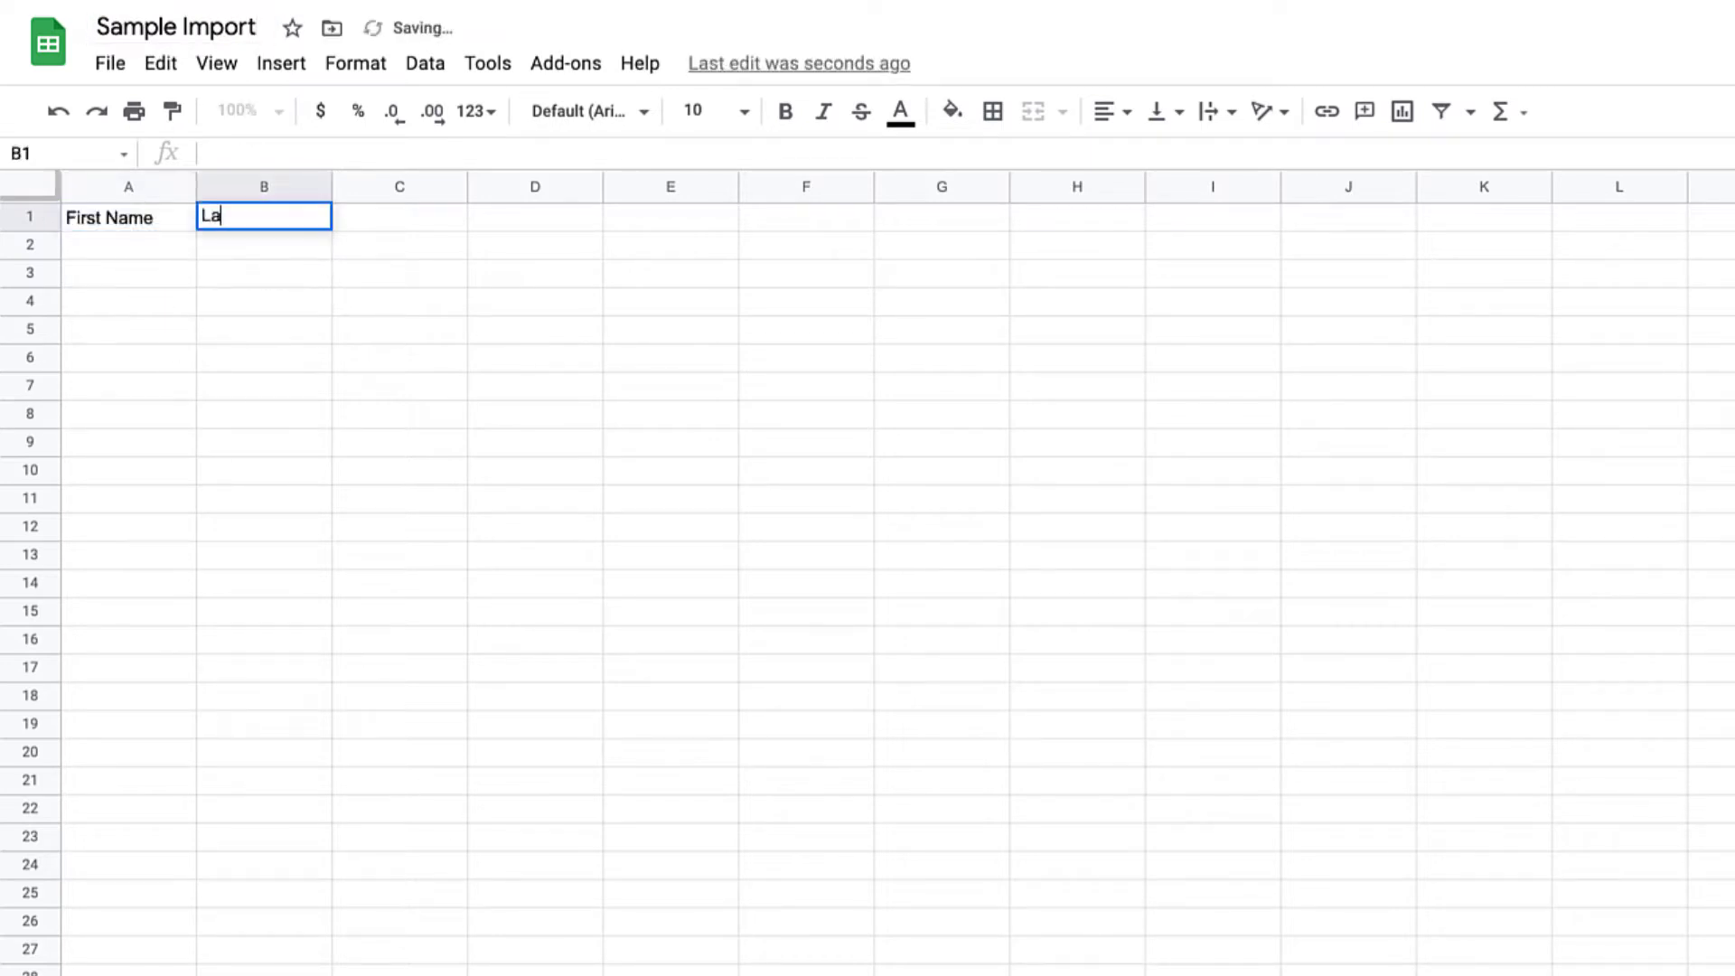
{"action": "type", "text": "st Name"}
{"action": "key", "text": "Tab"}
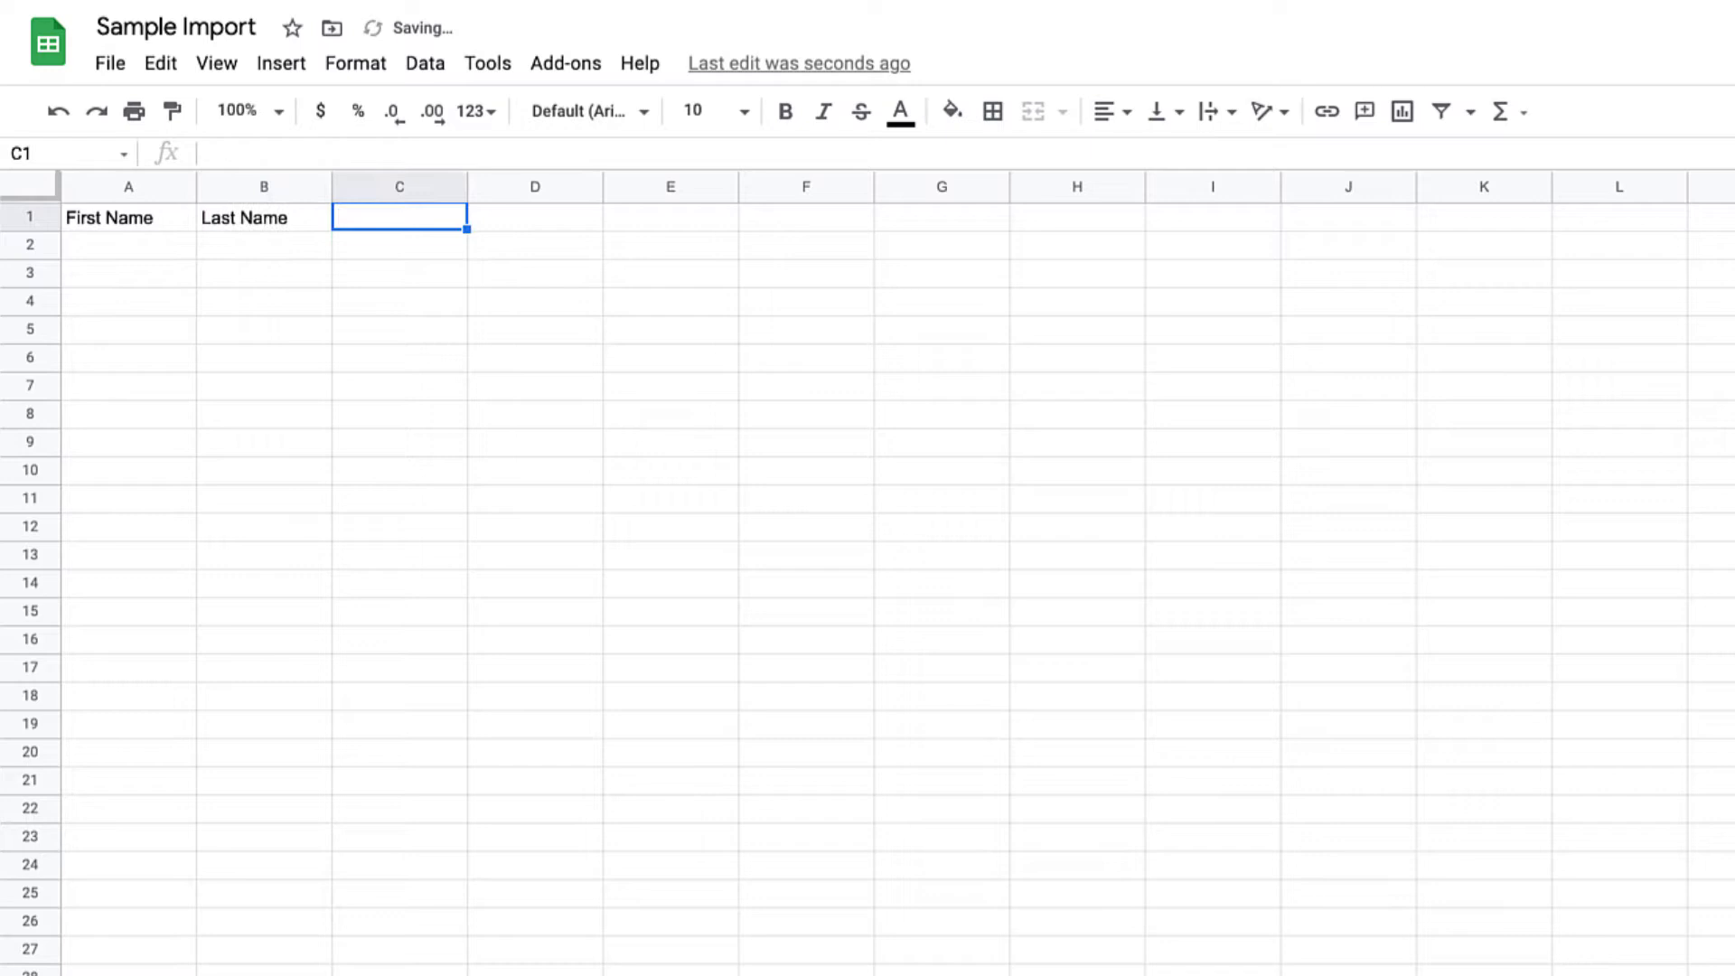
{"action": "type", "text": "Phone Number"}
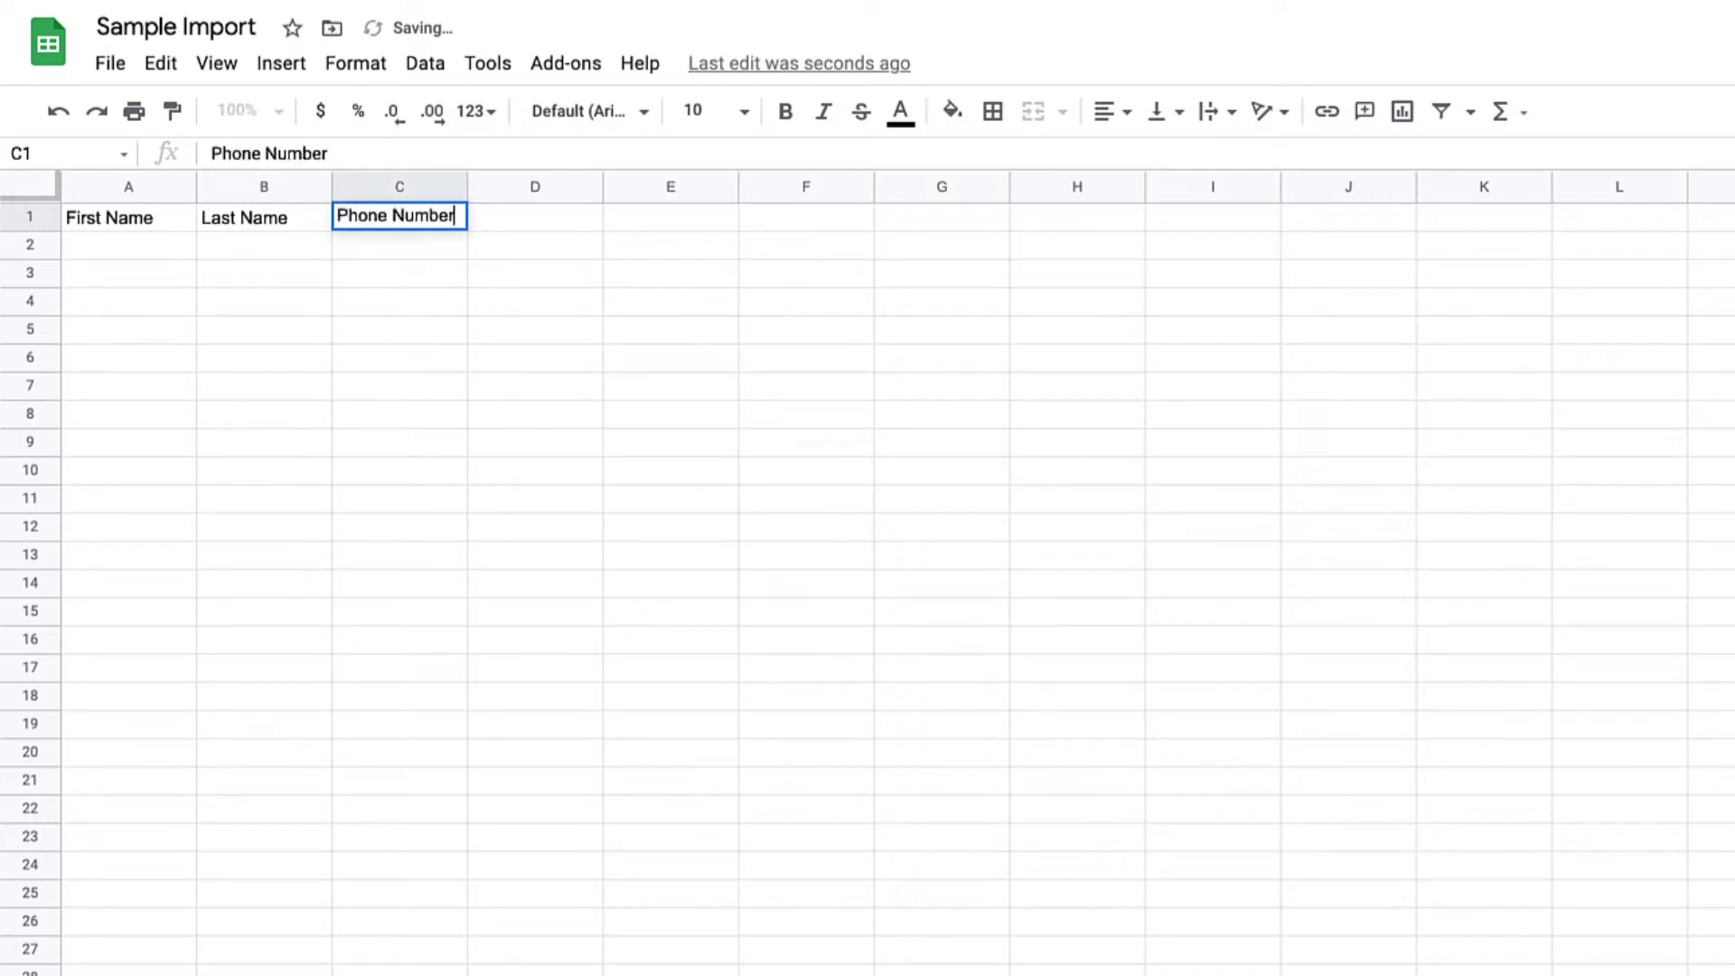
Step: Enter the contact's first and last name in row 2 and add an Email header in D1
{"action": "left_click", "coordinate": [147, 244]}
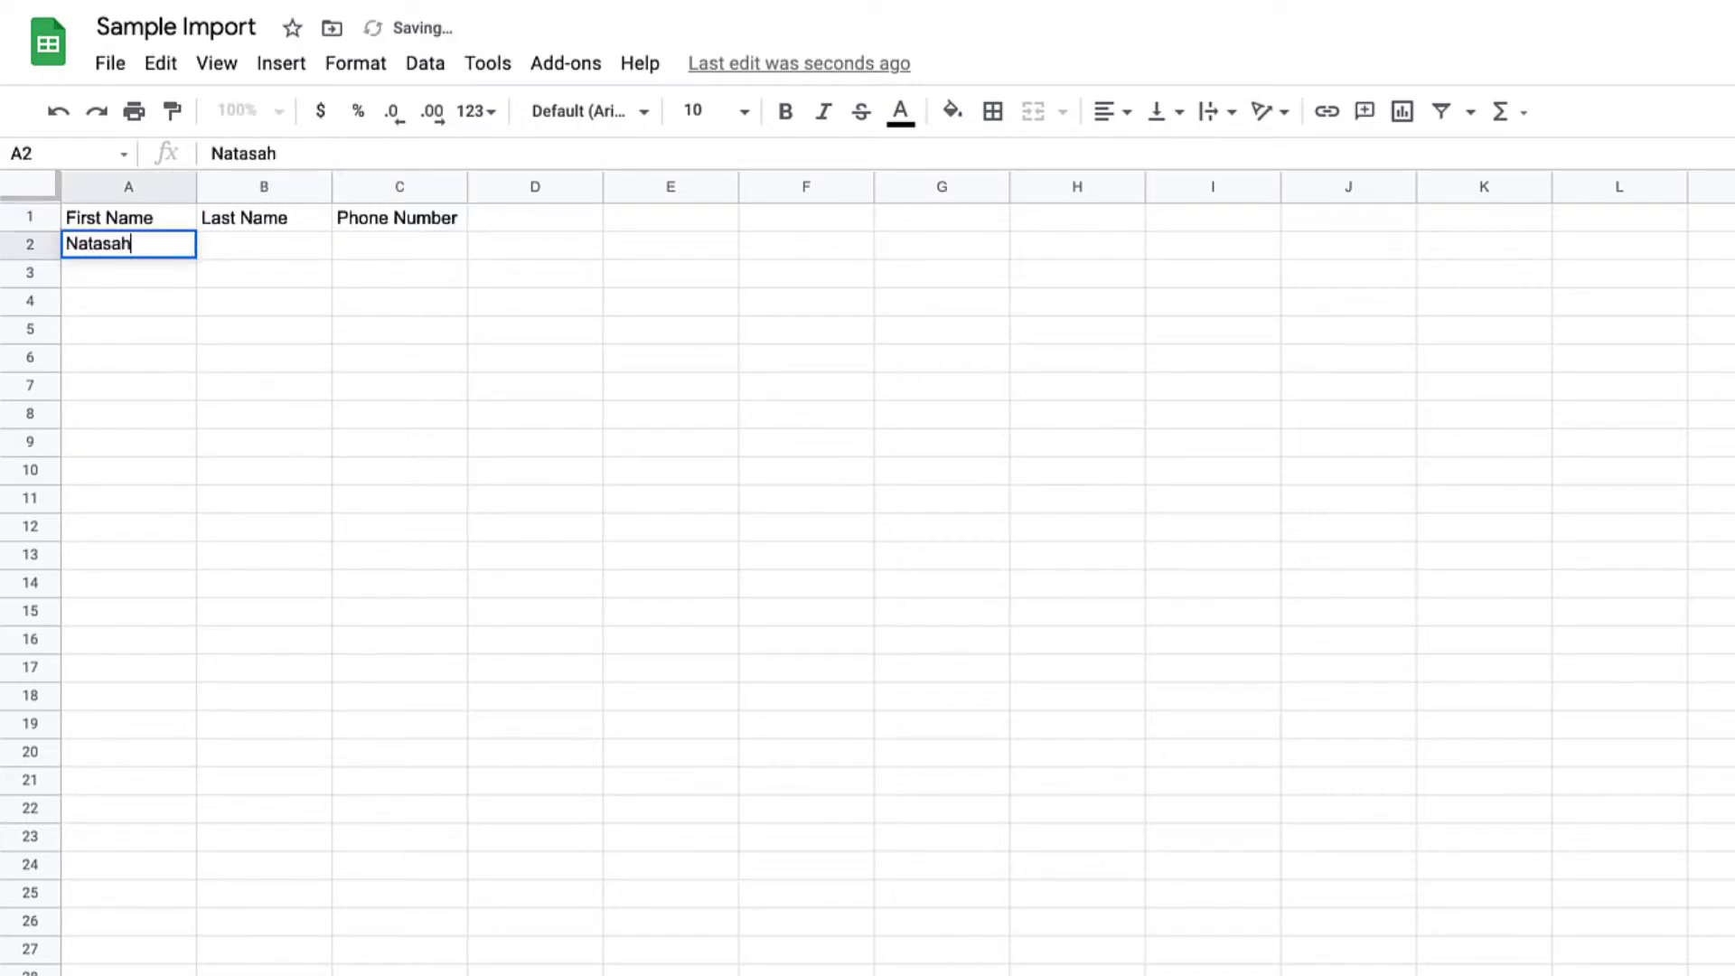
{"action": "key", "text": "Tab"}
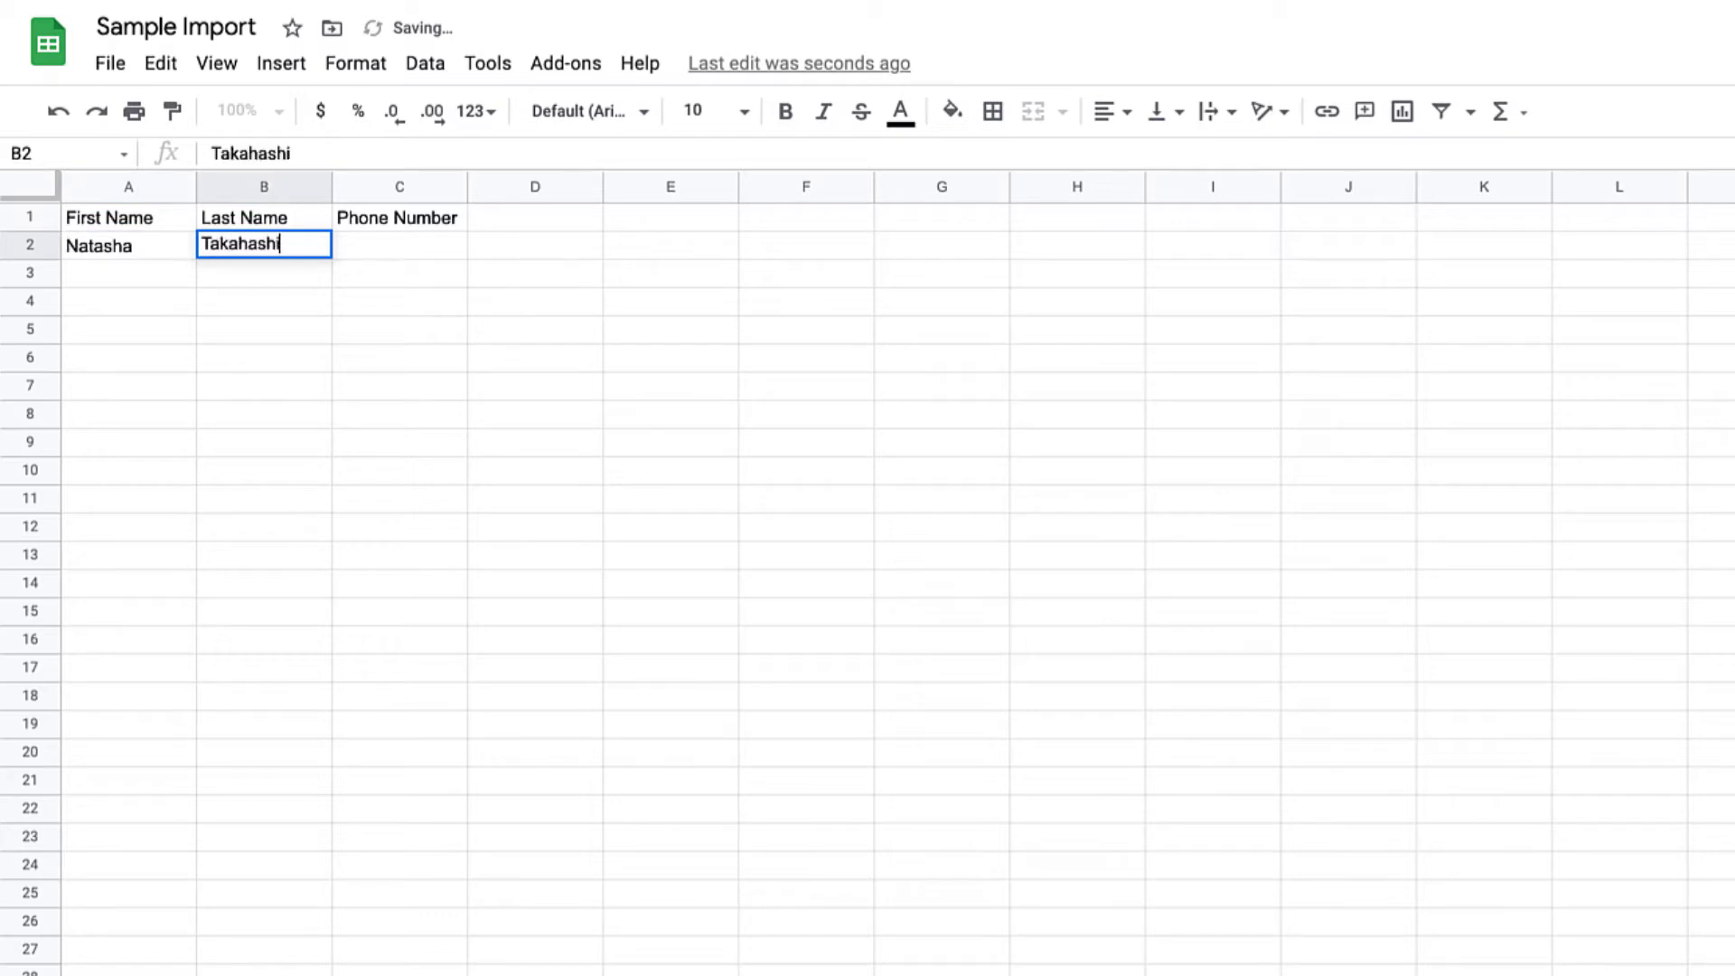
{"action": "key", "text": "Tab"}
{"action": "left_click", "coordinate": [517, 217]}
{"action": "type", "text": "Email"}
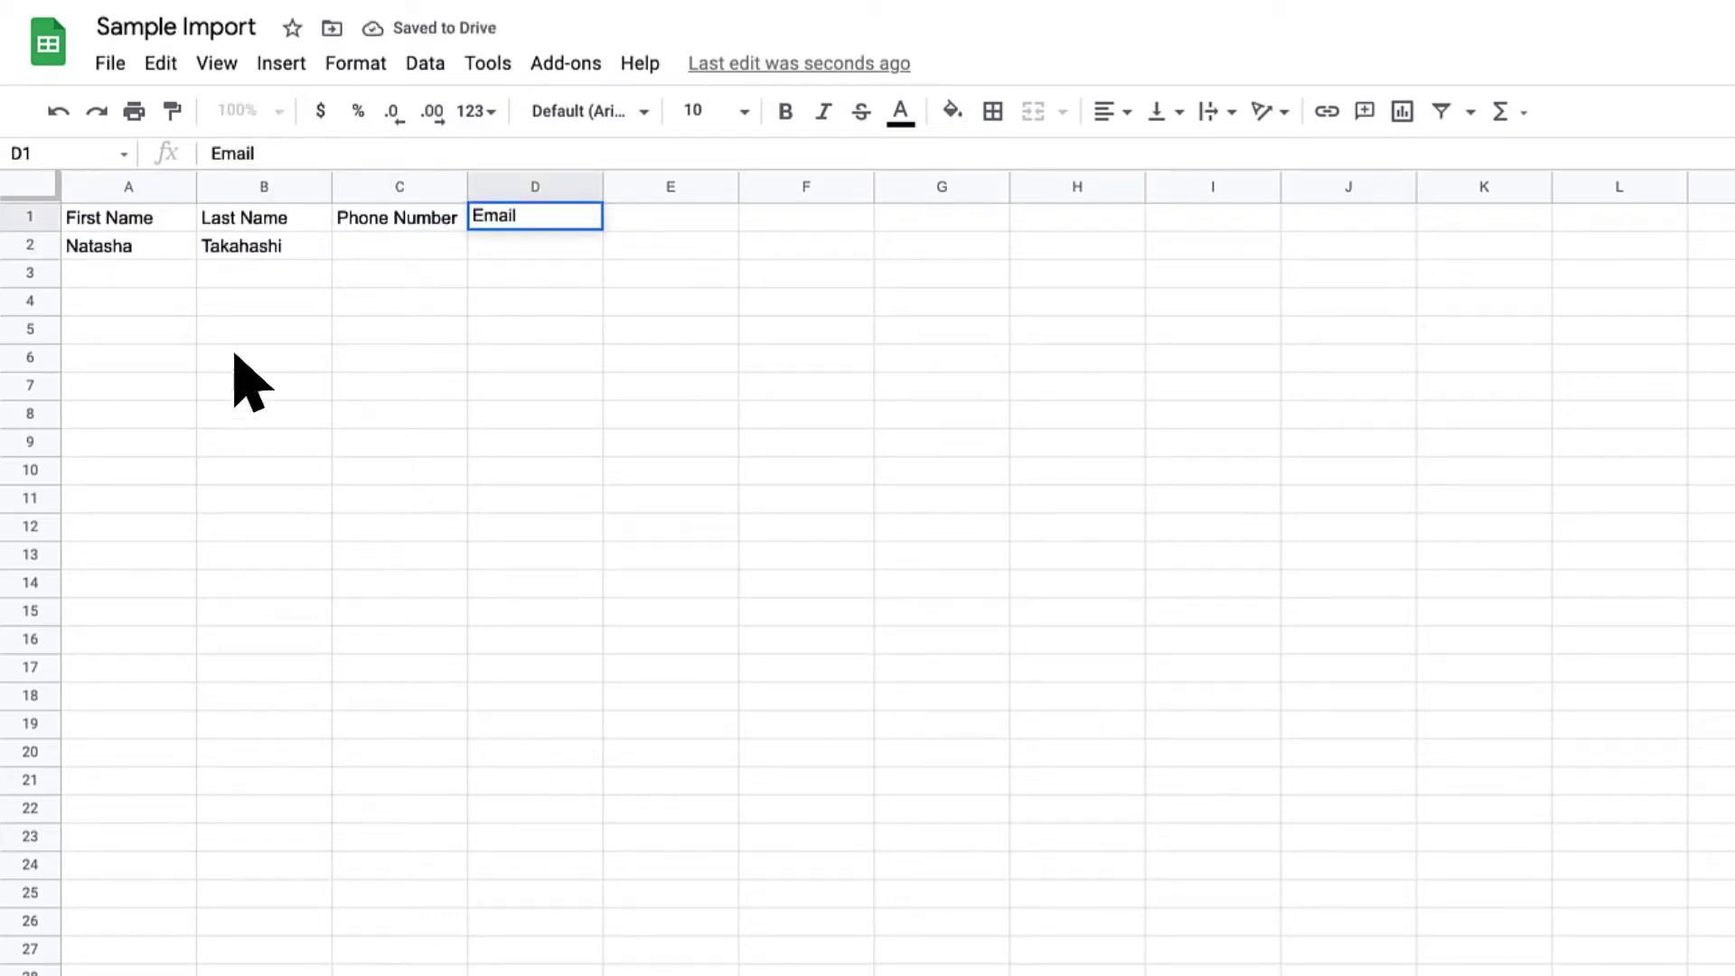
Step: Append 1 to the first name, then fill in the contact's phone number and email address
{"action": "double_click", "coordinate": [156, 247]}
{"action": "type", "text": "1"}
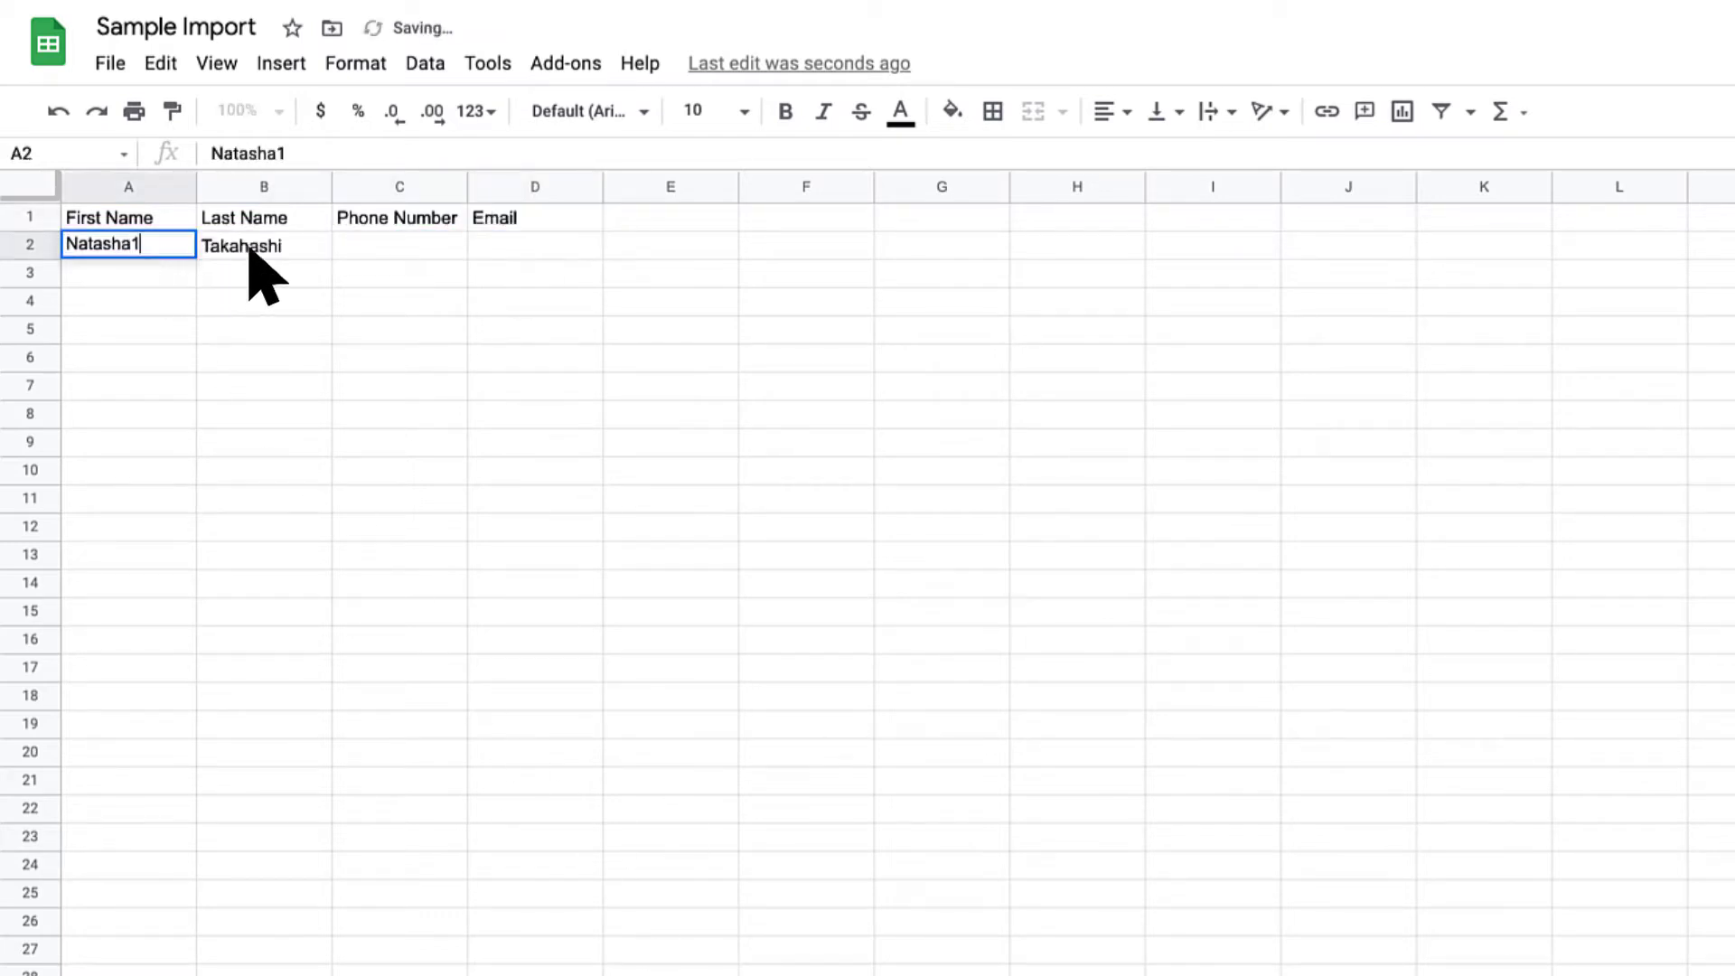
{"action": "left_click", "coordinate": [418, 246]}
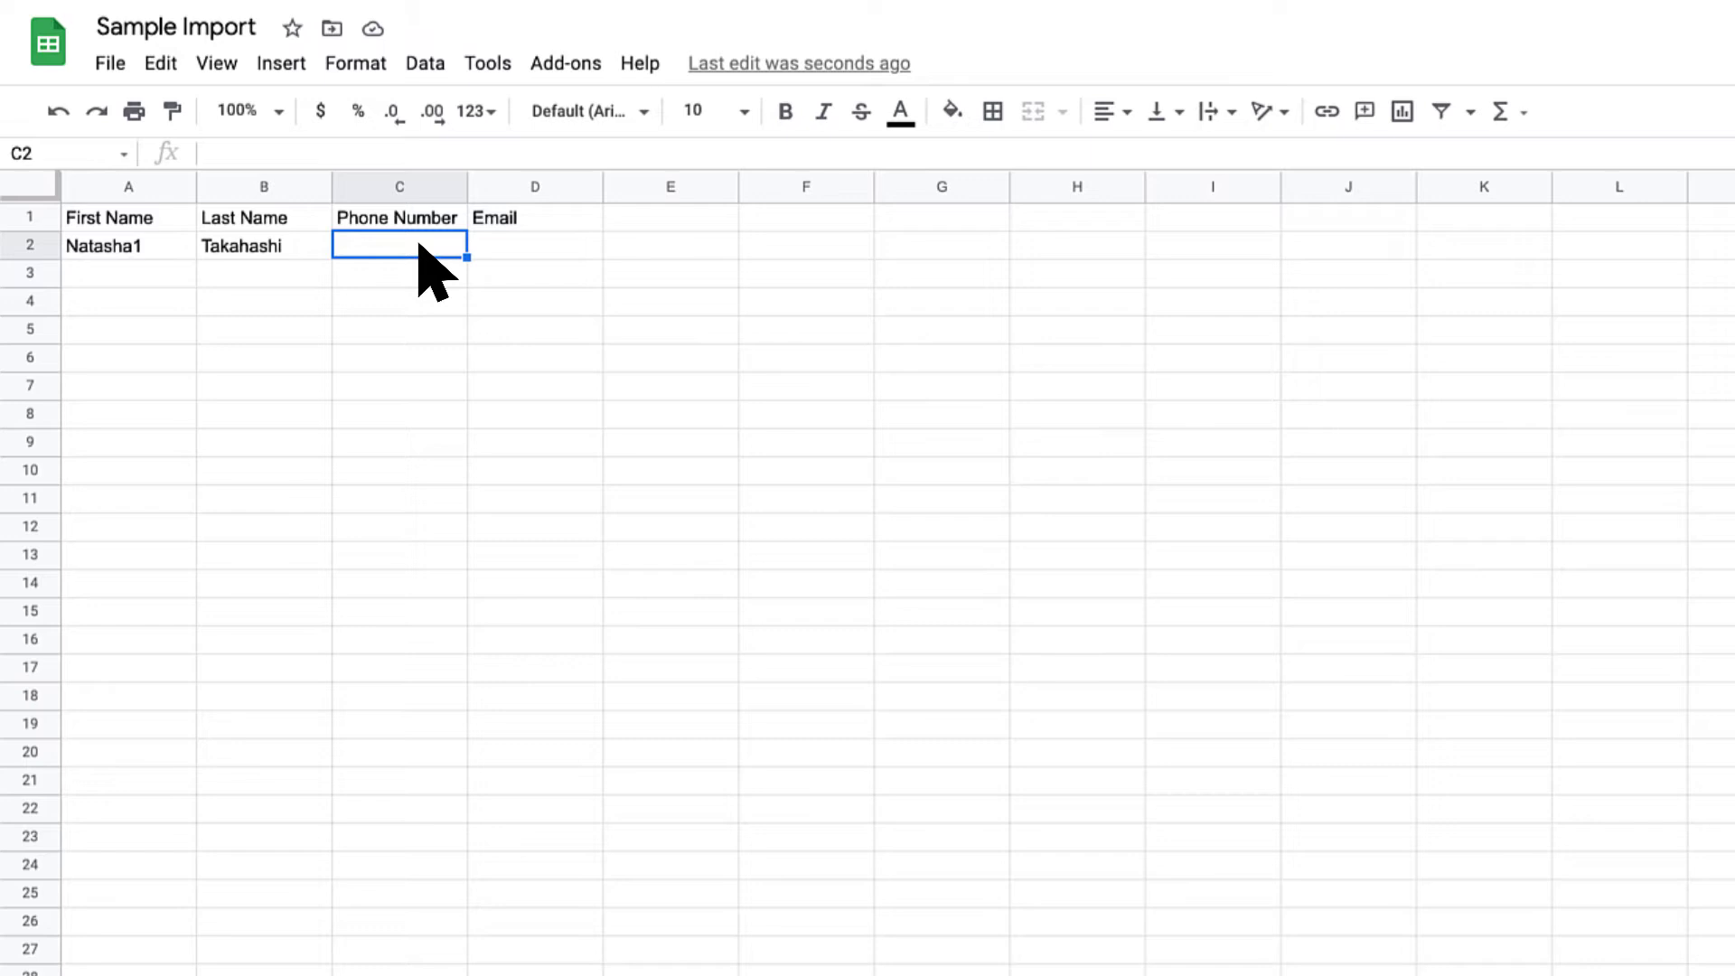
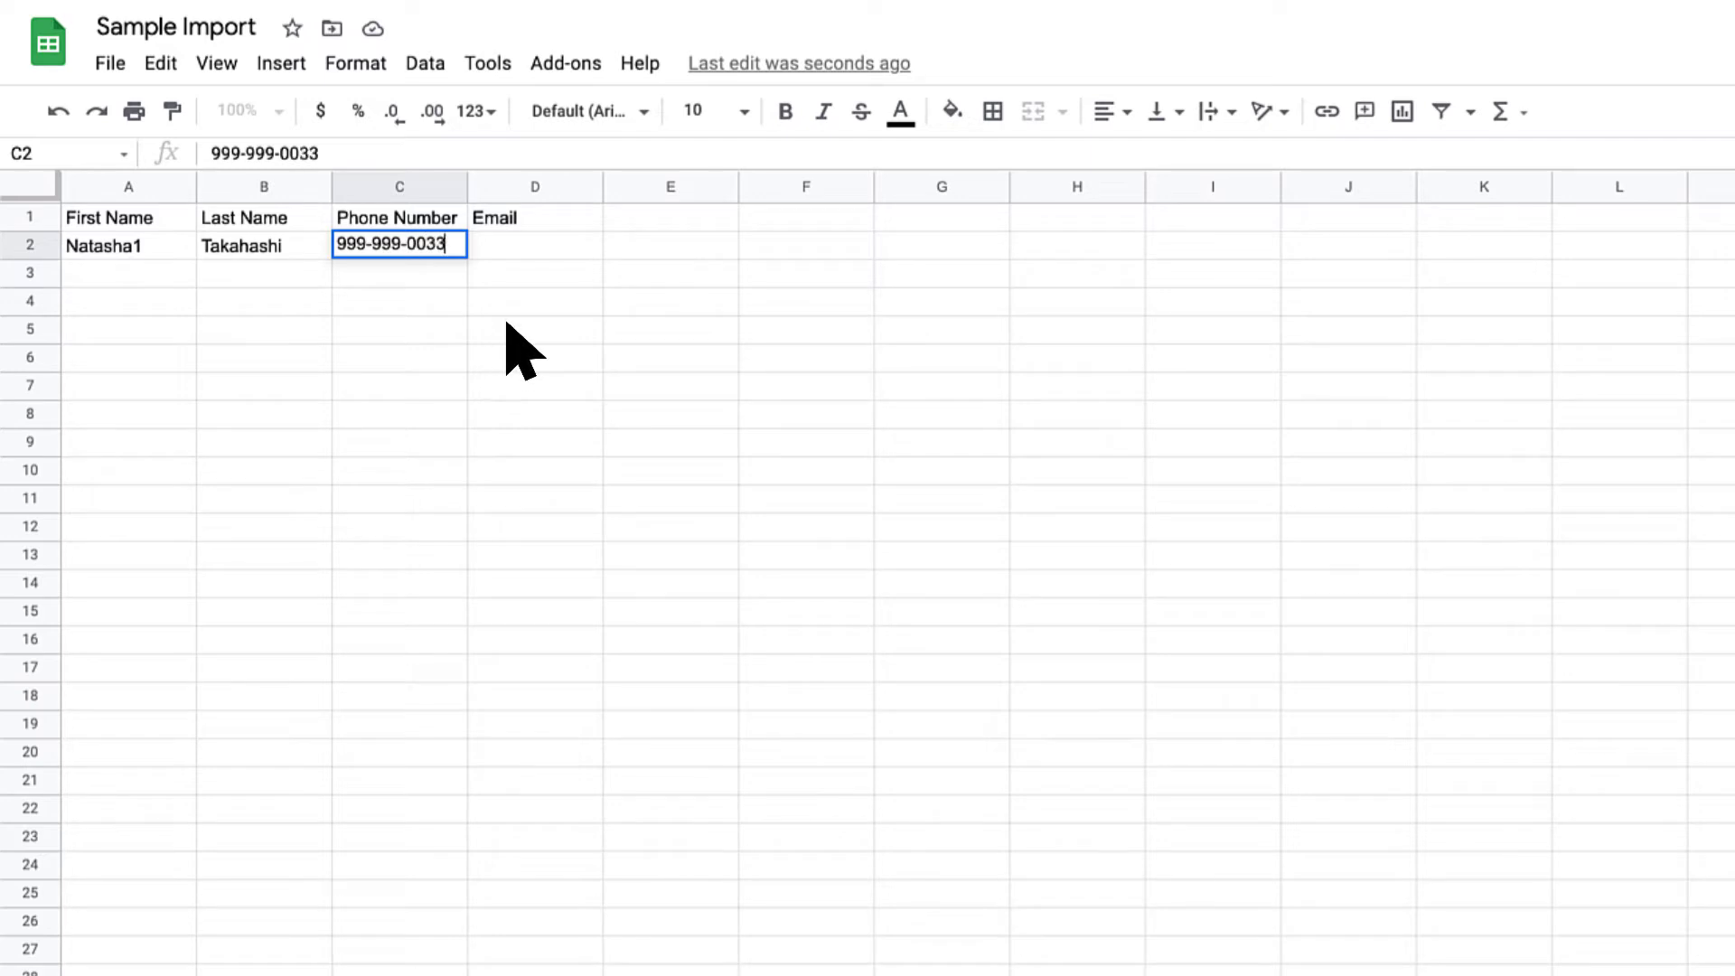
{"action": "left_click", "coordinate": [573, 245]}
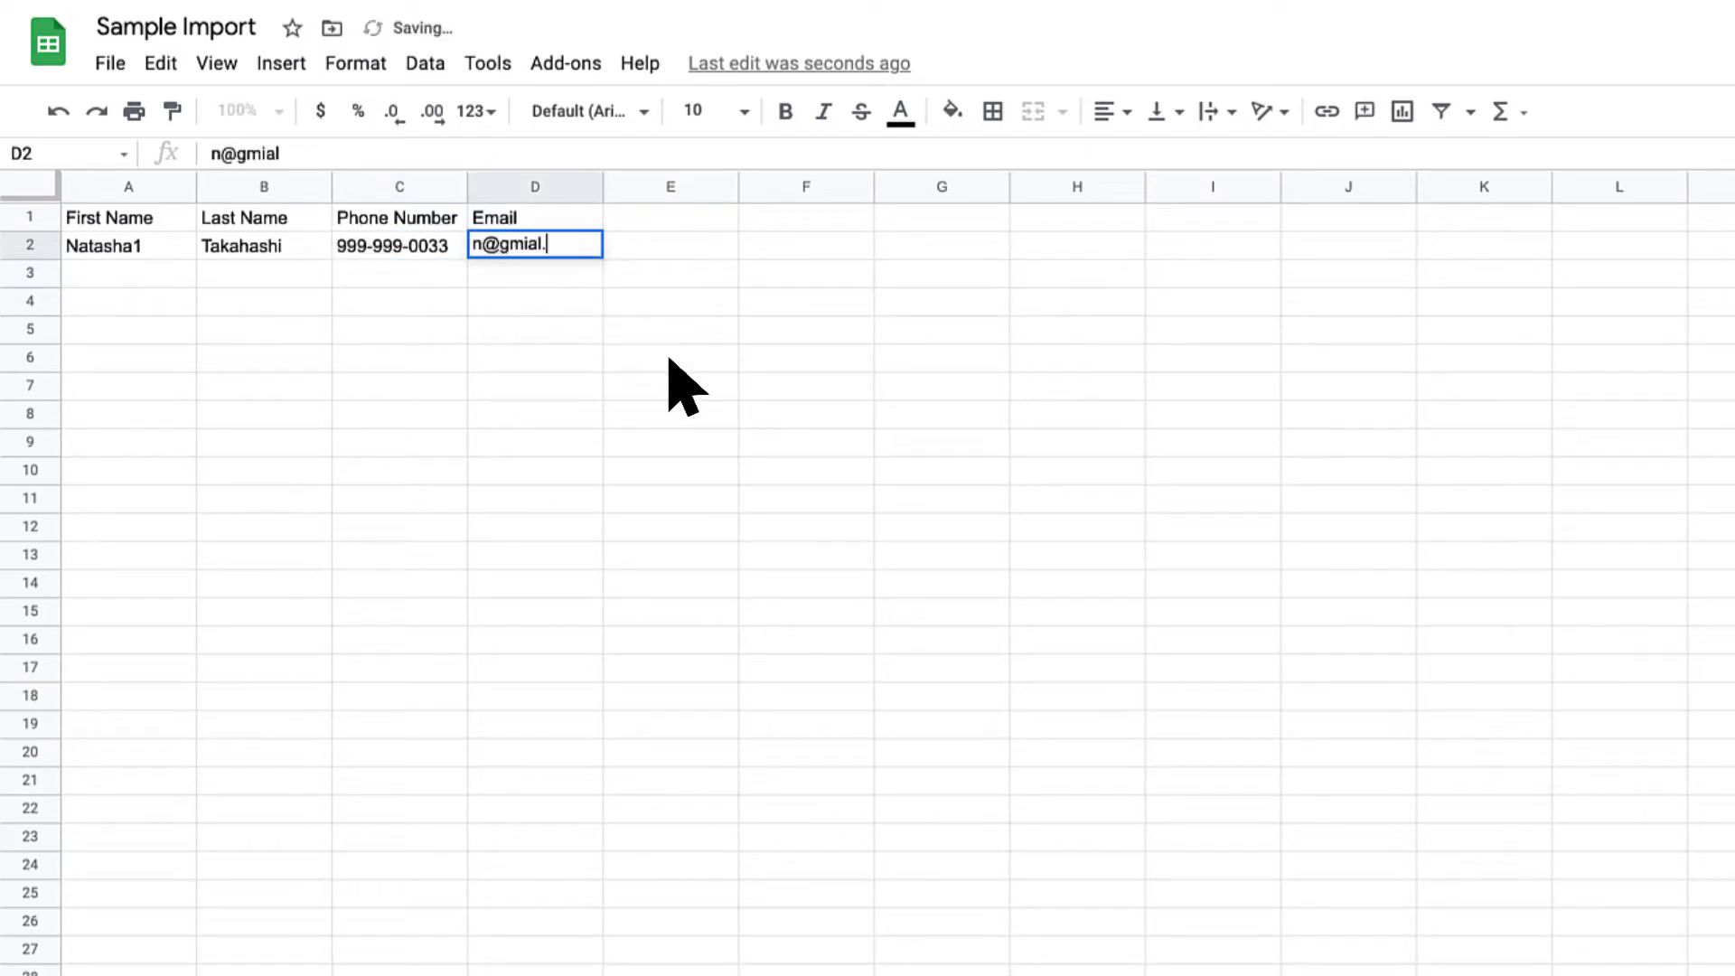
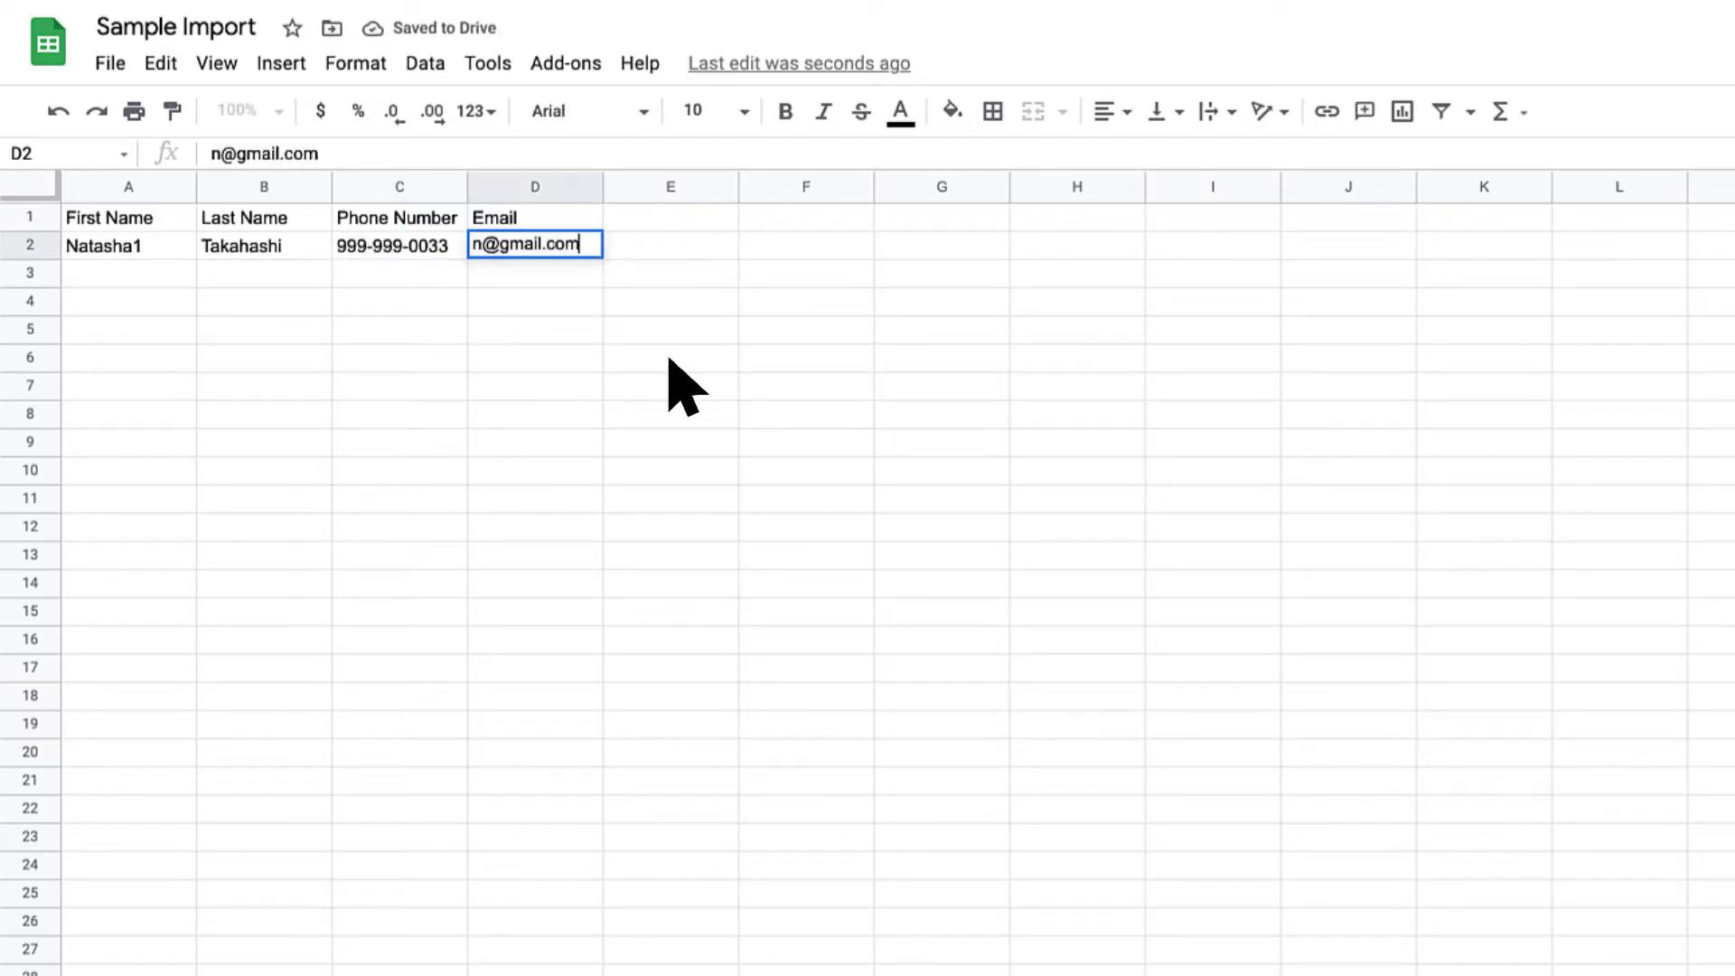
{"action": "left_click", "coordinate": [668, 359]}
Step: Make the header row bold
{"action": "left_click", "coordinate": [31, 217]}
{"action": "key", "text": "super+b"}
{"action": "left_click", "coordinate": [647, 327]}
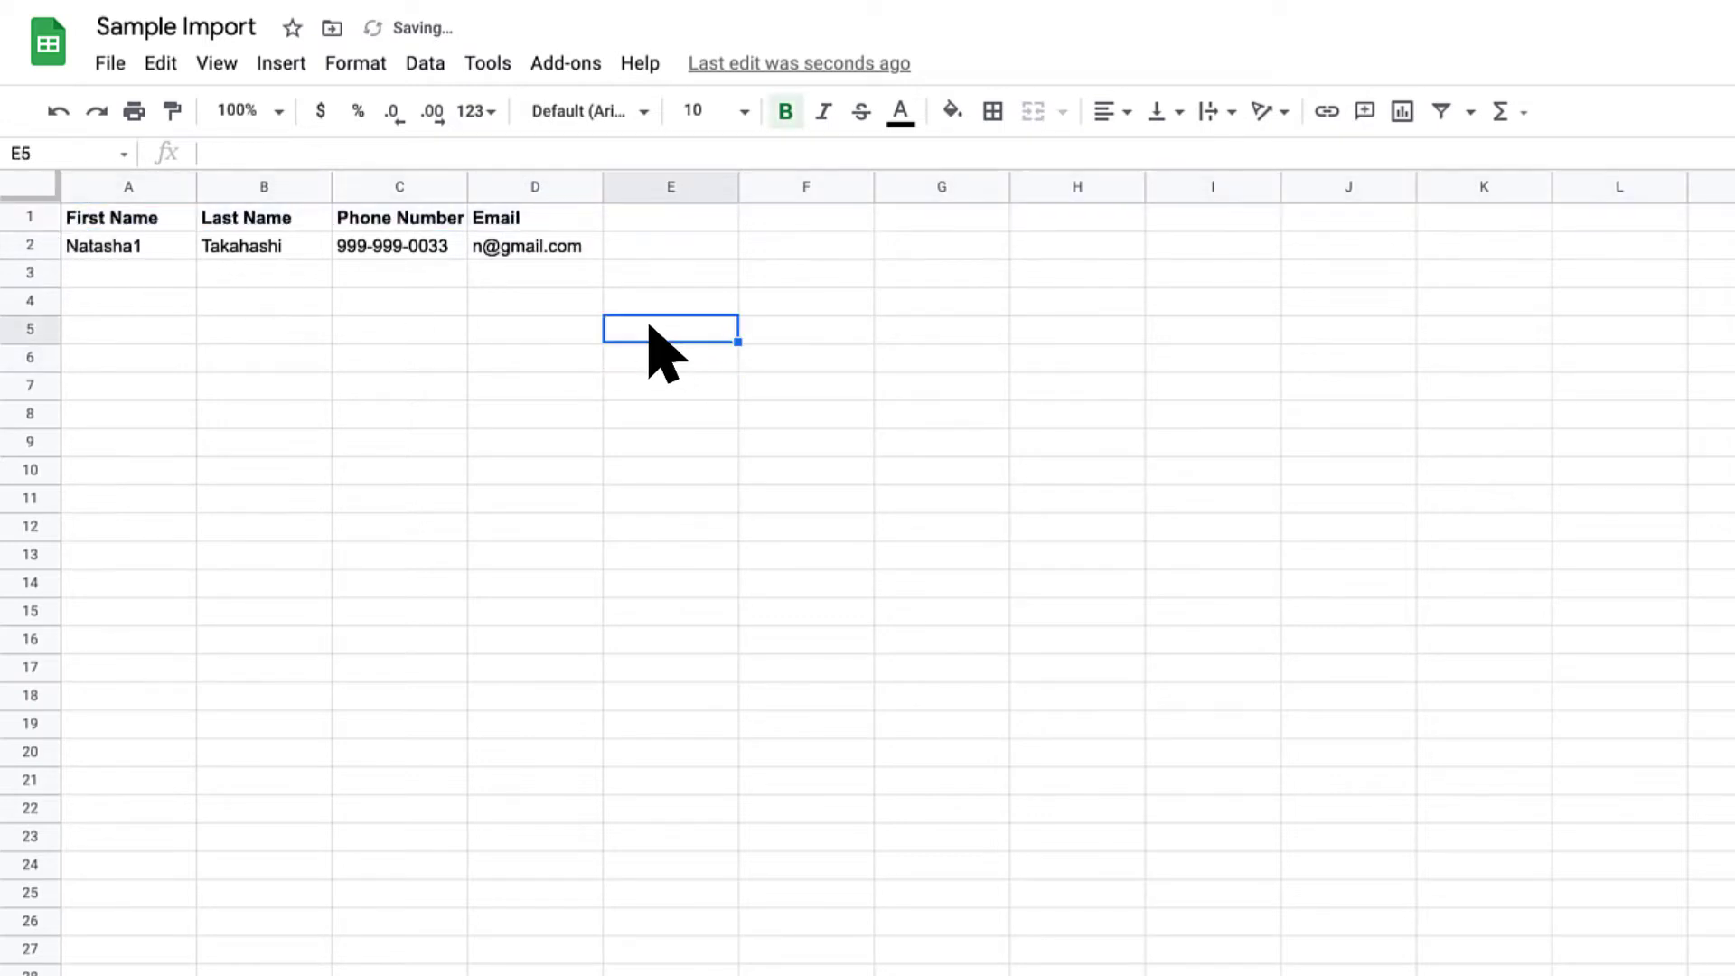
Step: Download the sheet as Comma-separated values (.csv) and return to the ManyChat contacts tab
{"action": "left_click", "coordinate": [110, 63]}
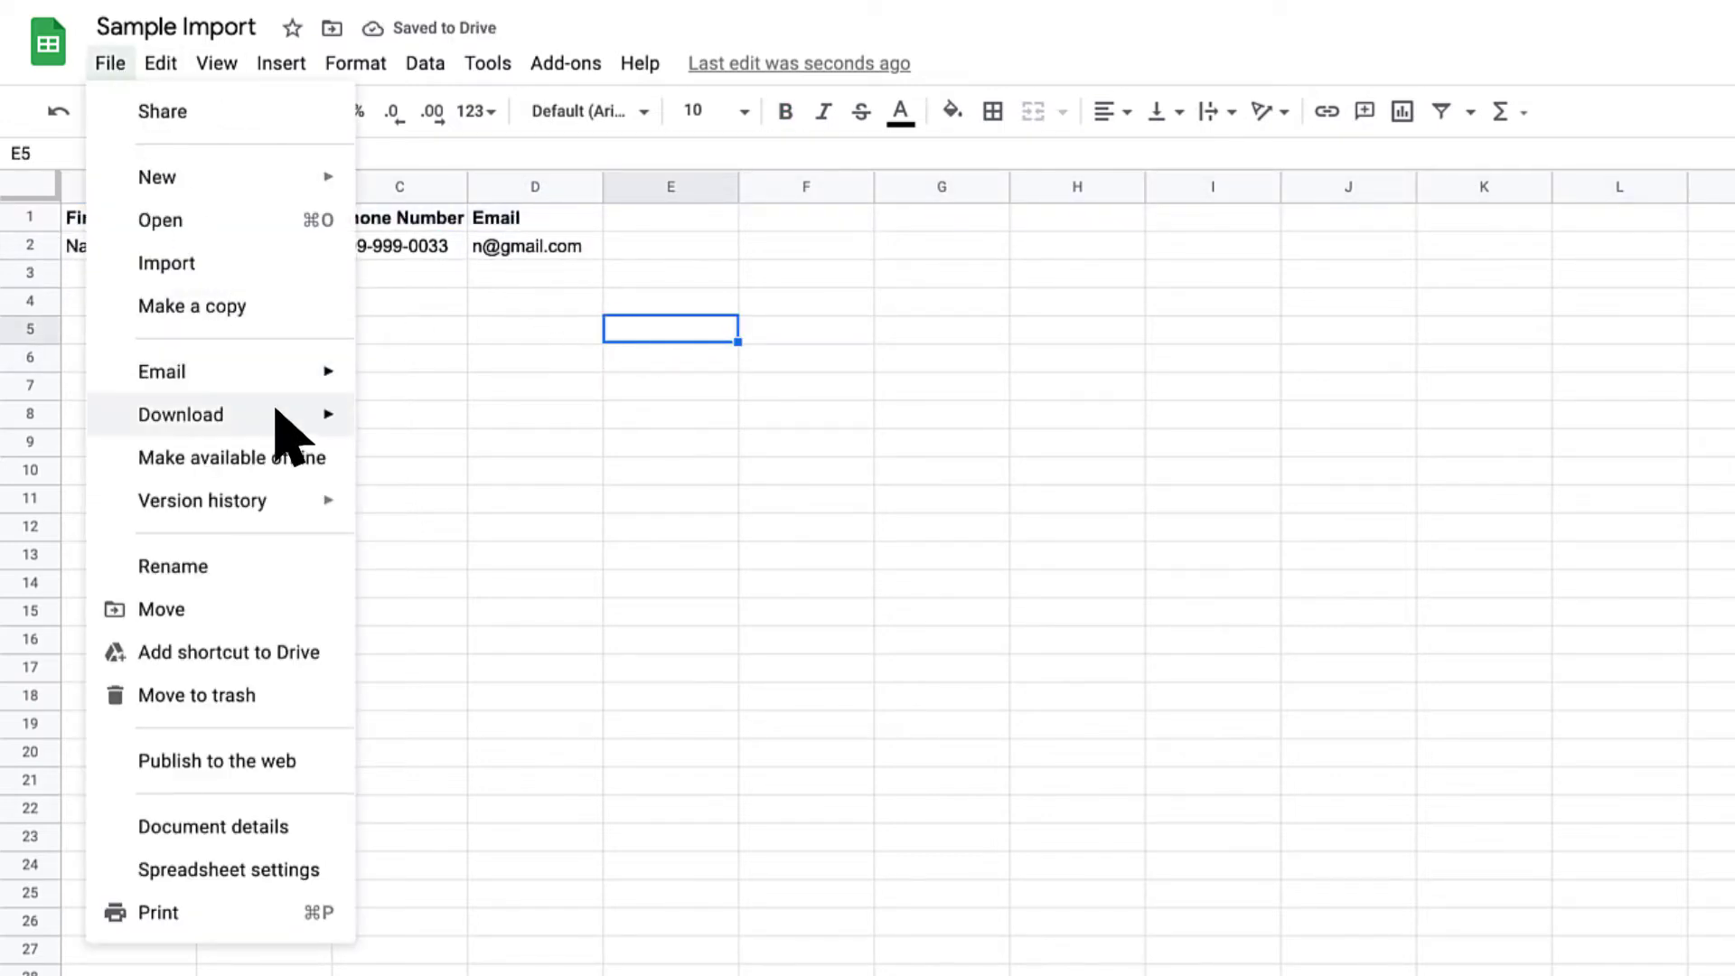
{"action": "mouse_move", "coordinate": [283, 434]}
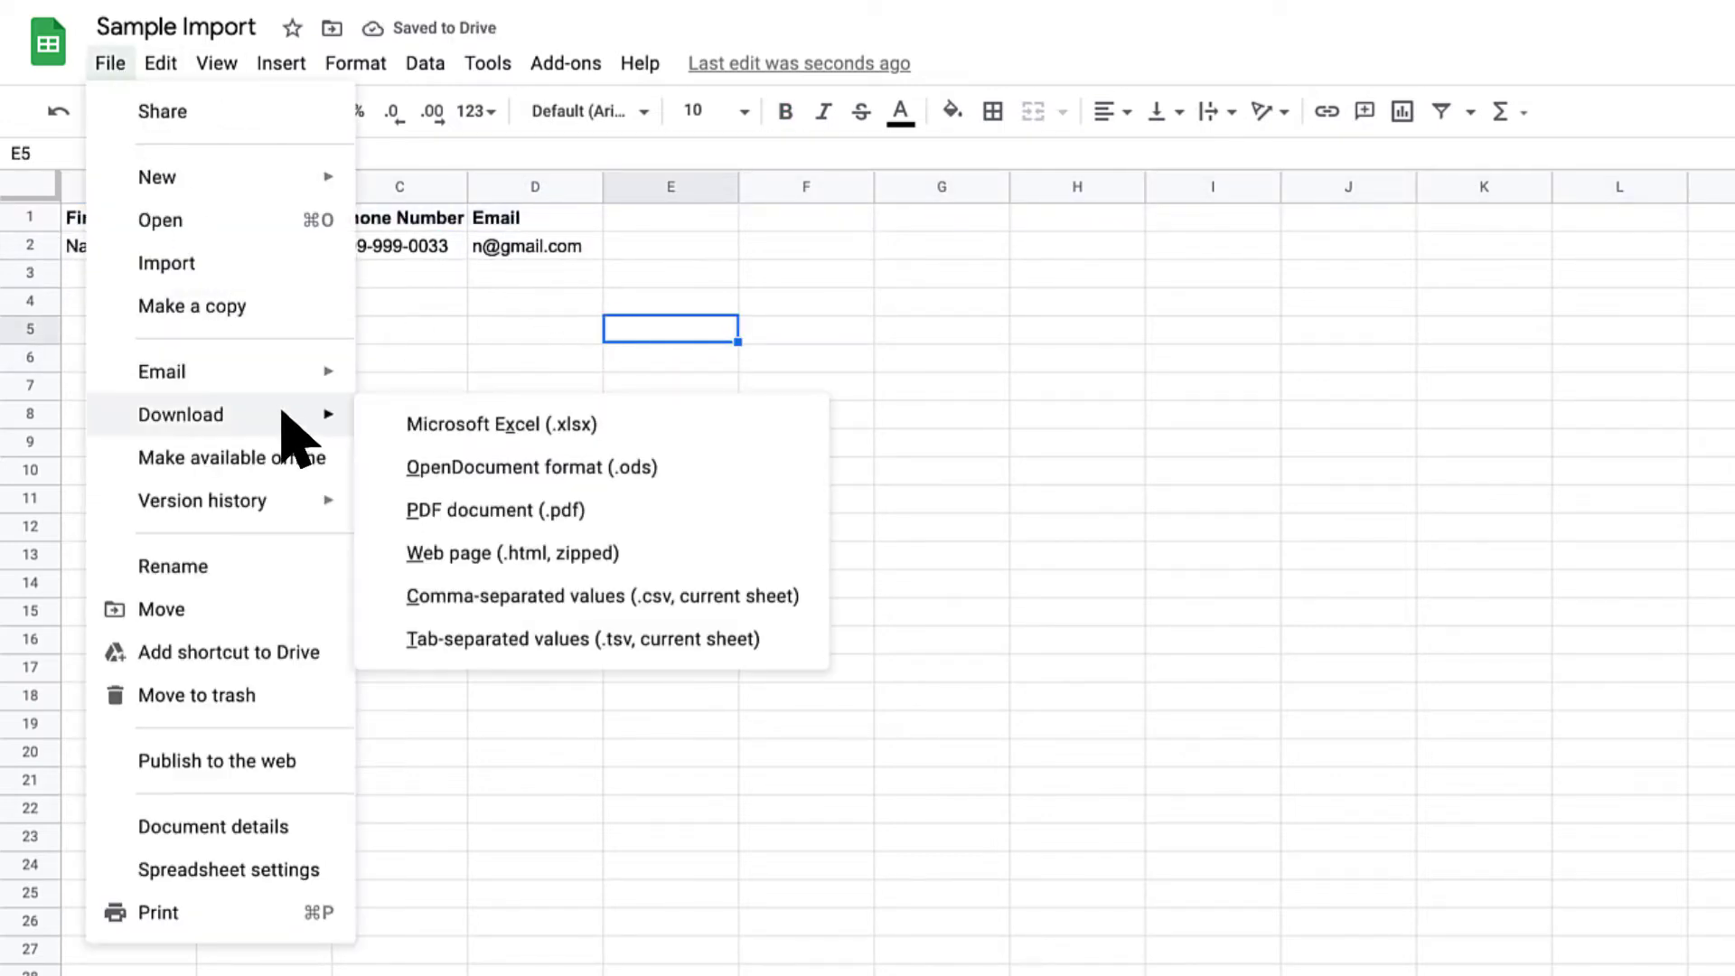
{"action": "left_click", "coordinate": [709, 596]}
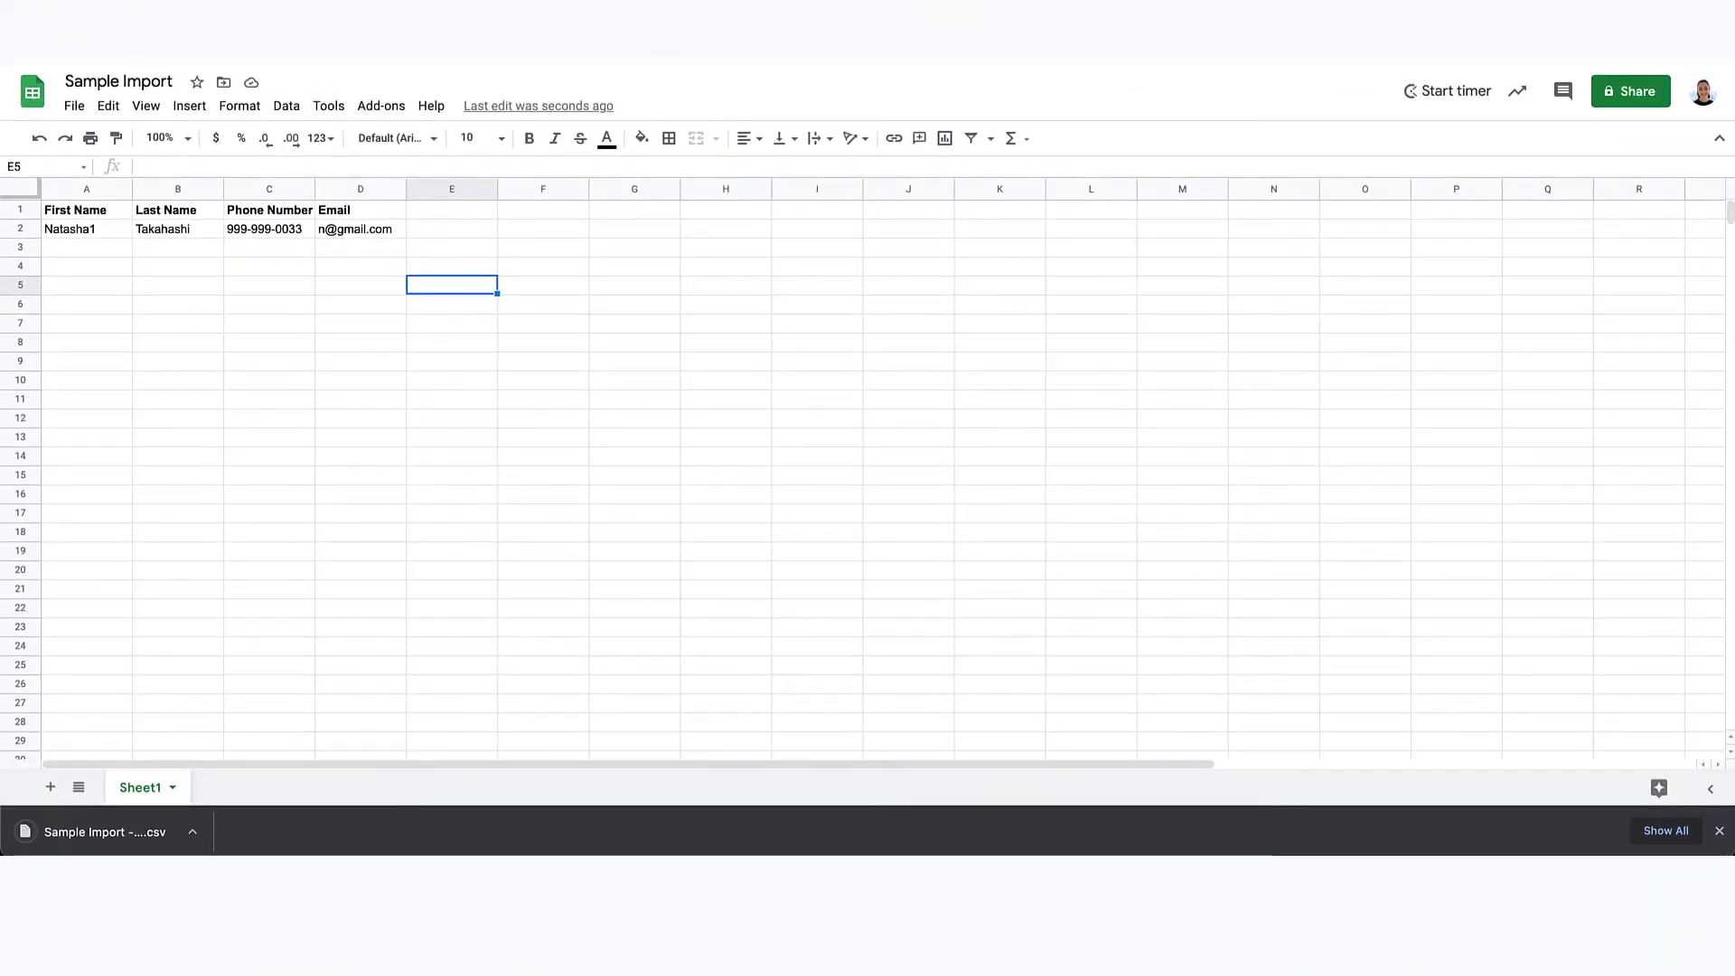
{"action": "key", "text": "ctrl+Tab"}
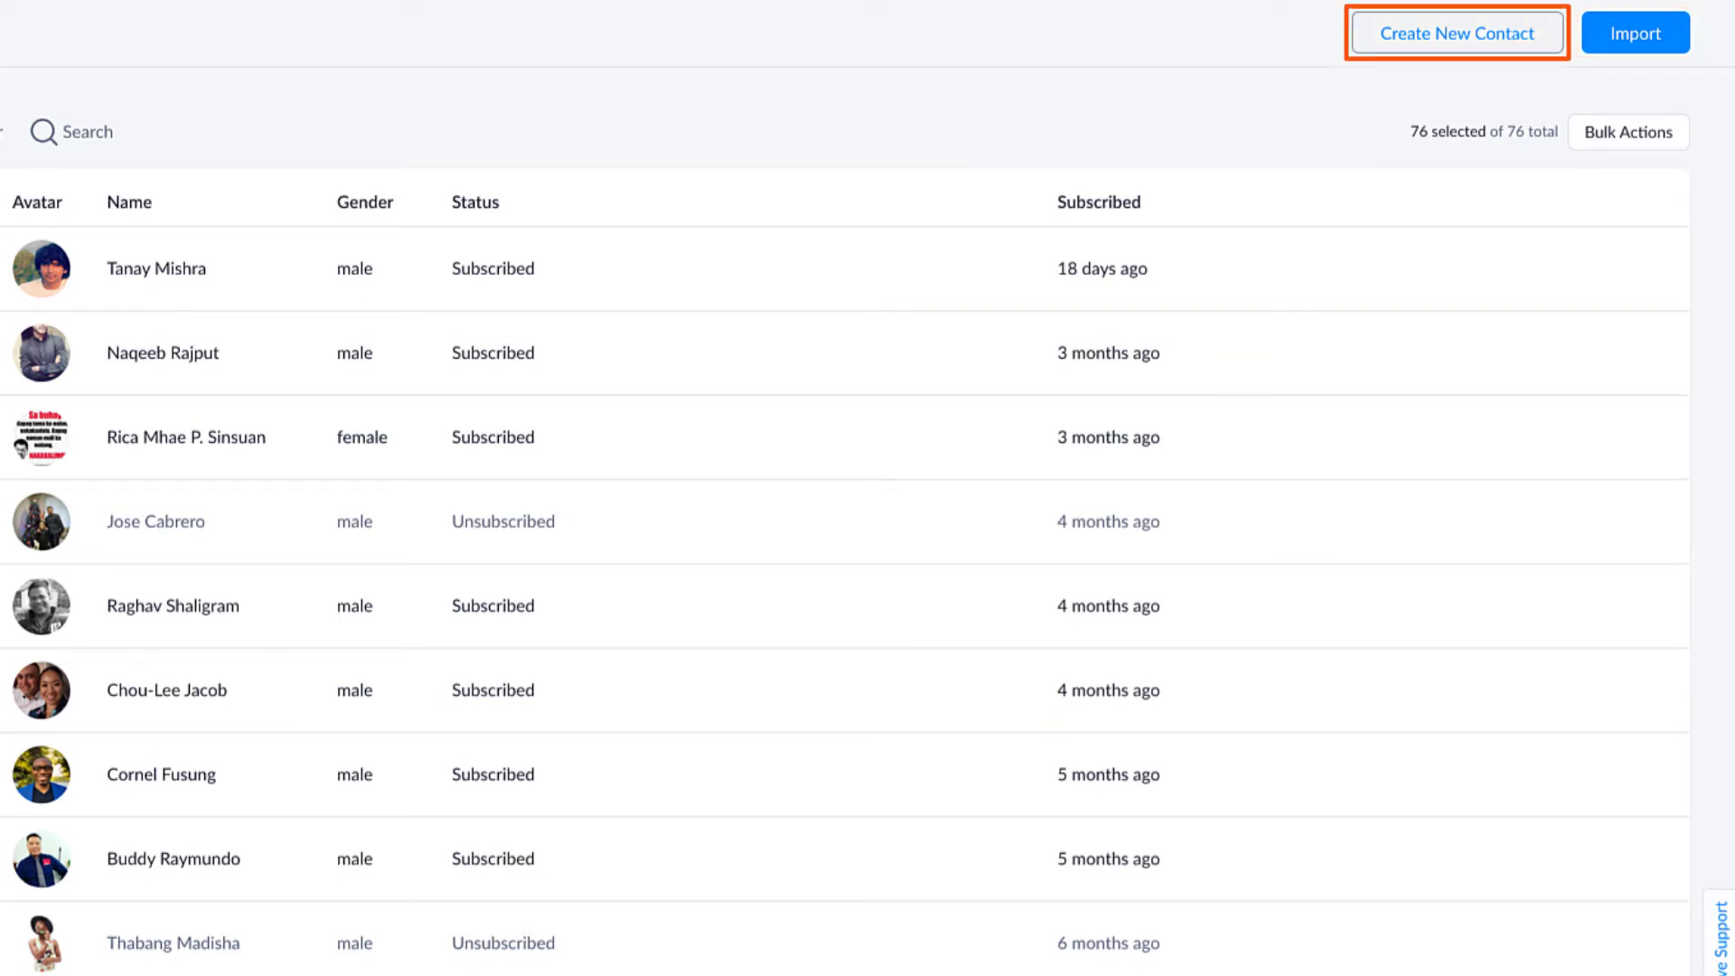
Step: Open the Import Contacts dialog from the ManyChat Contacts page
{"action": "left_click", "coordinate": [1503, 36]}
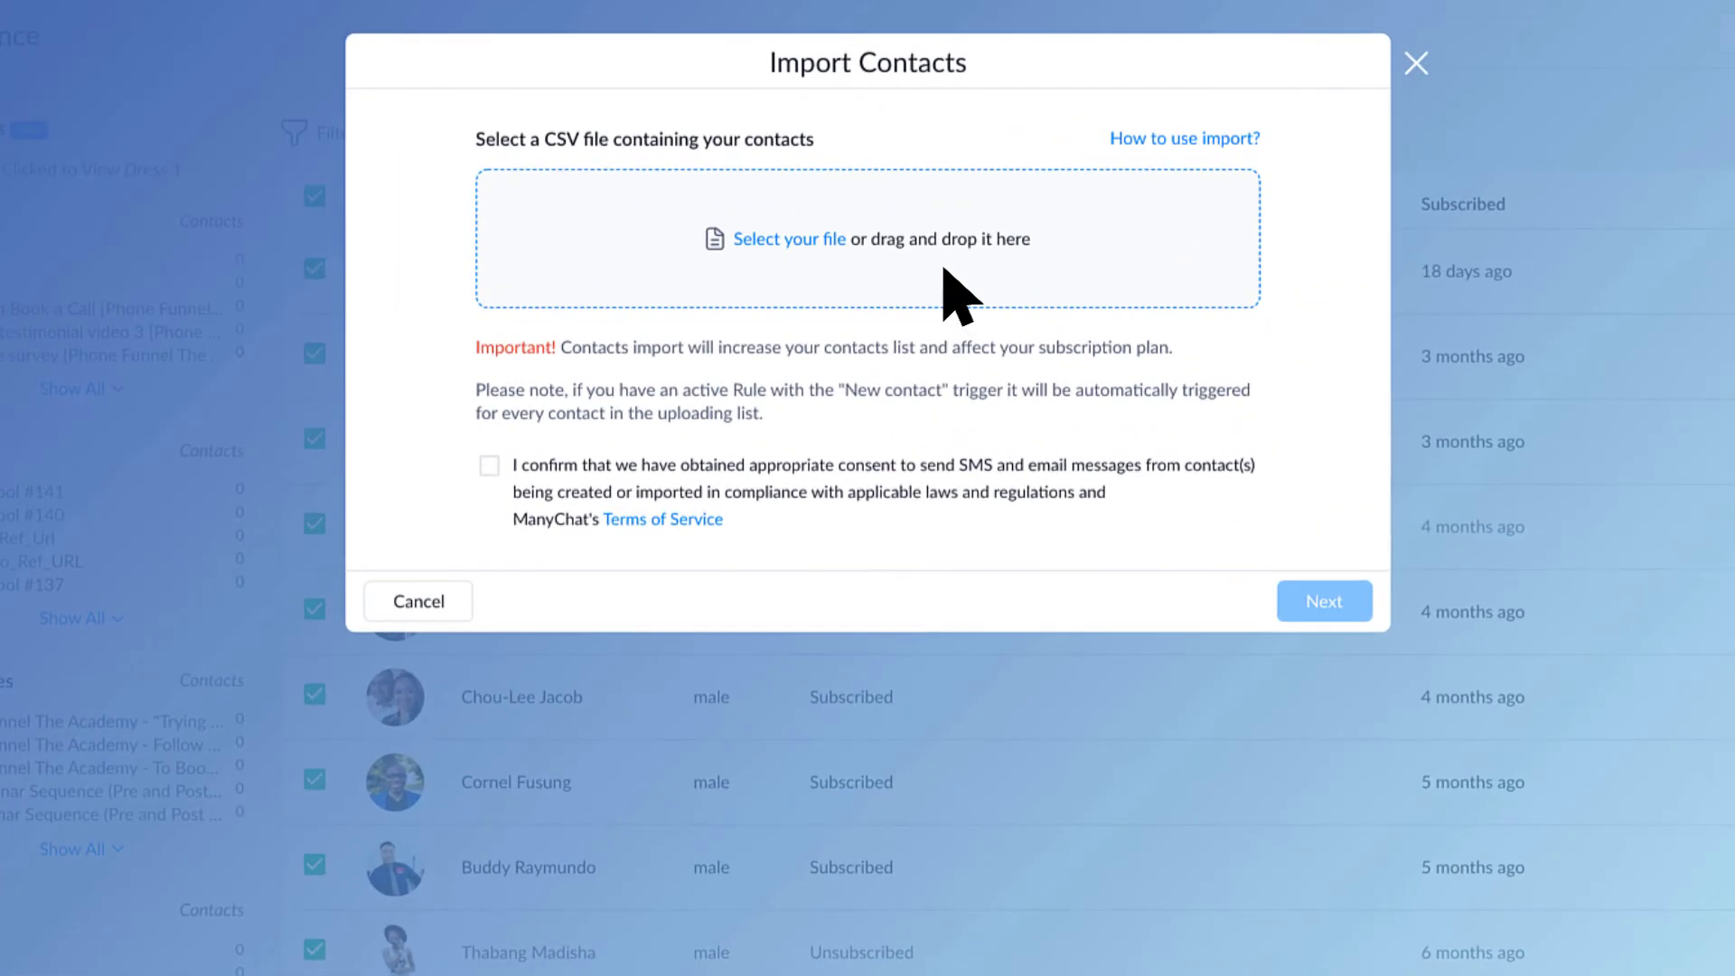
Step: Attach Sample Import - Sheet1.csv from Downloads and tick the consent checkbox
{"action": "left_click", "coordinate": [944, 270]}
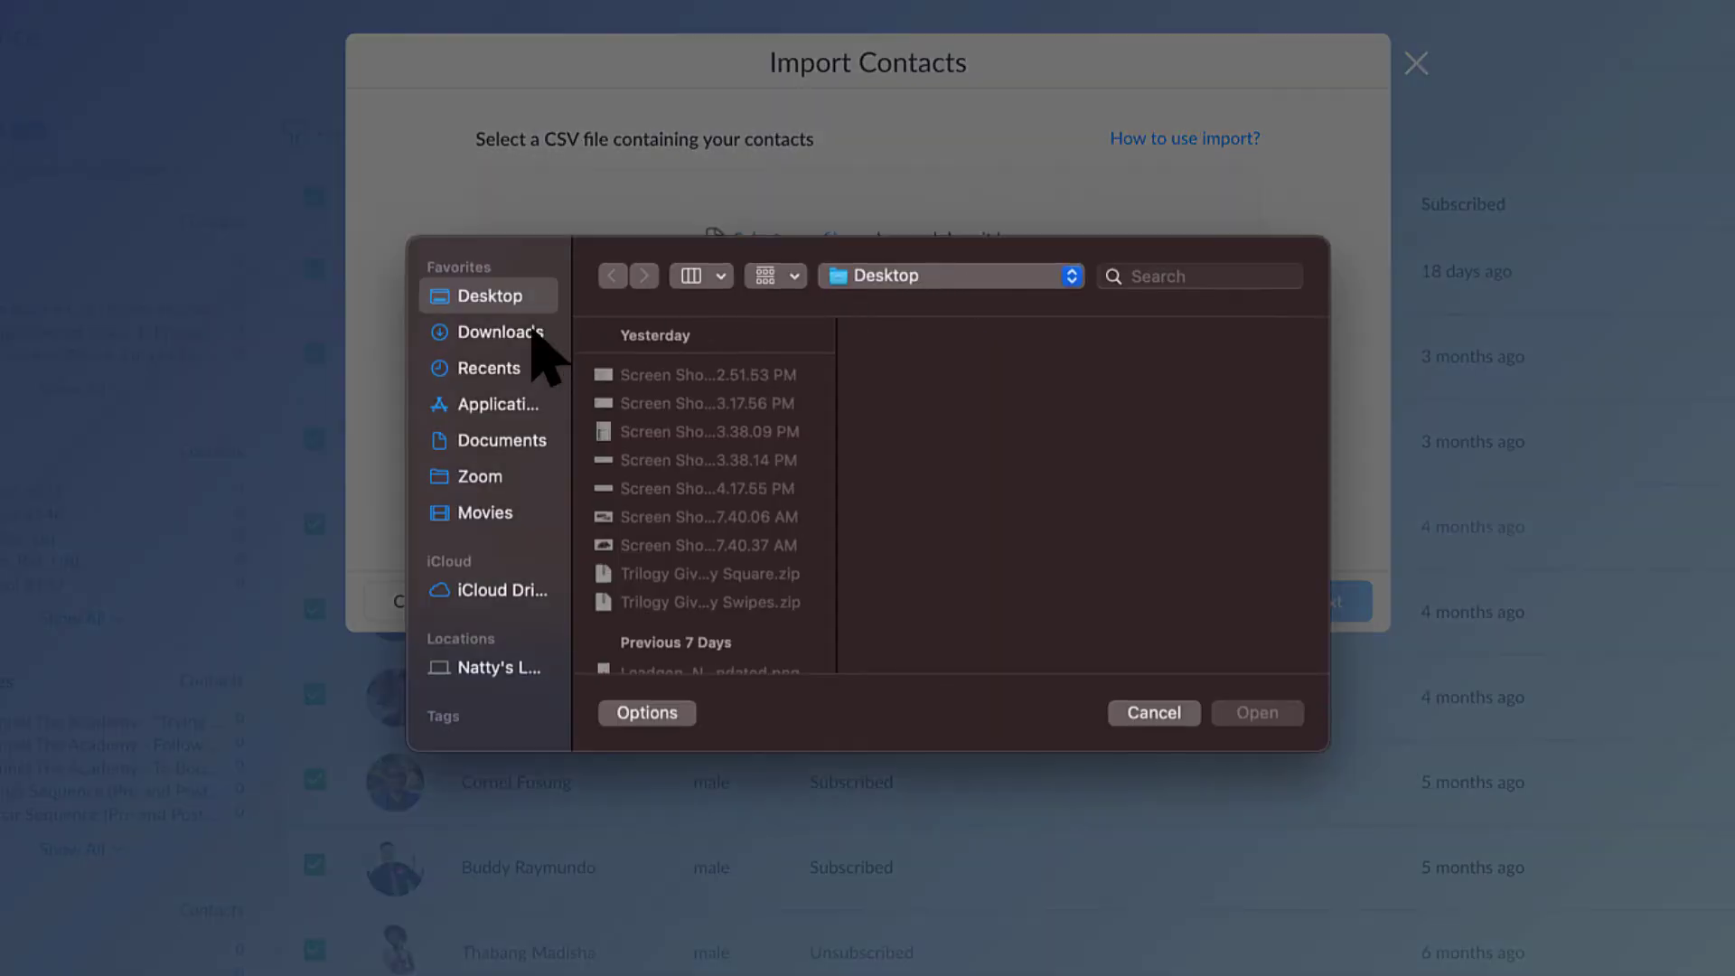
{"action": "left_click", "coordinate": [533, 332]}
{"action": "left_click", "coordinate": [727, 372]}
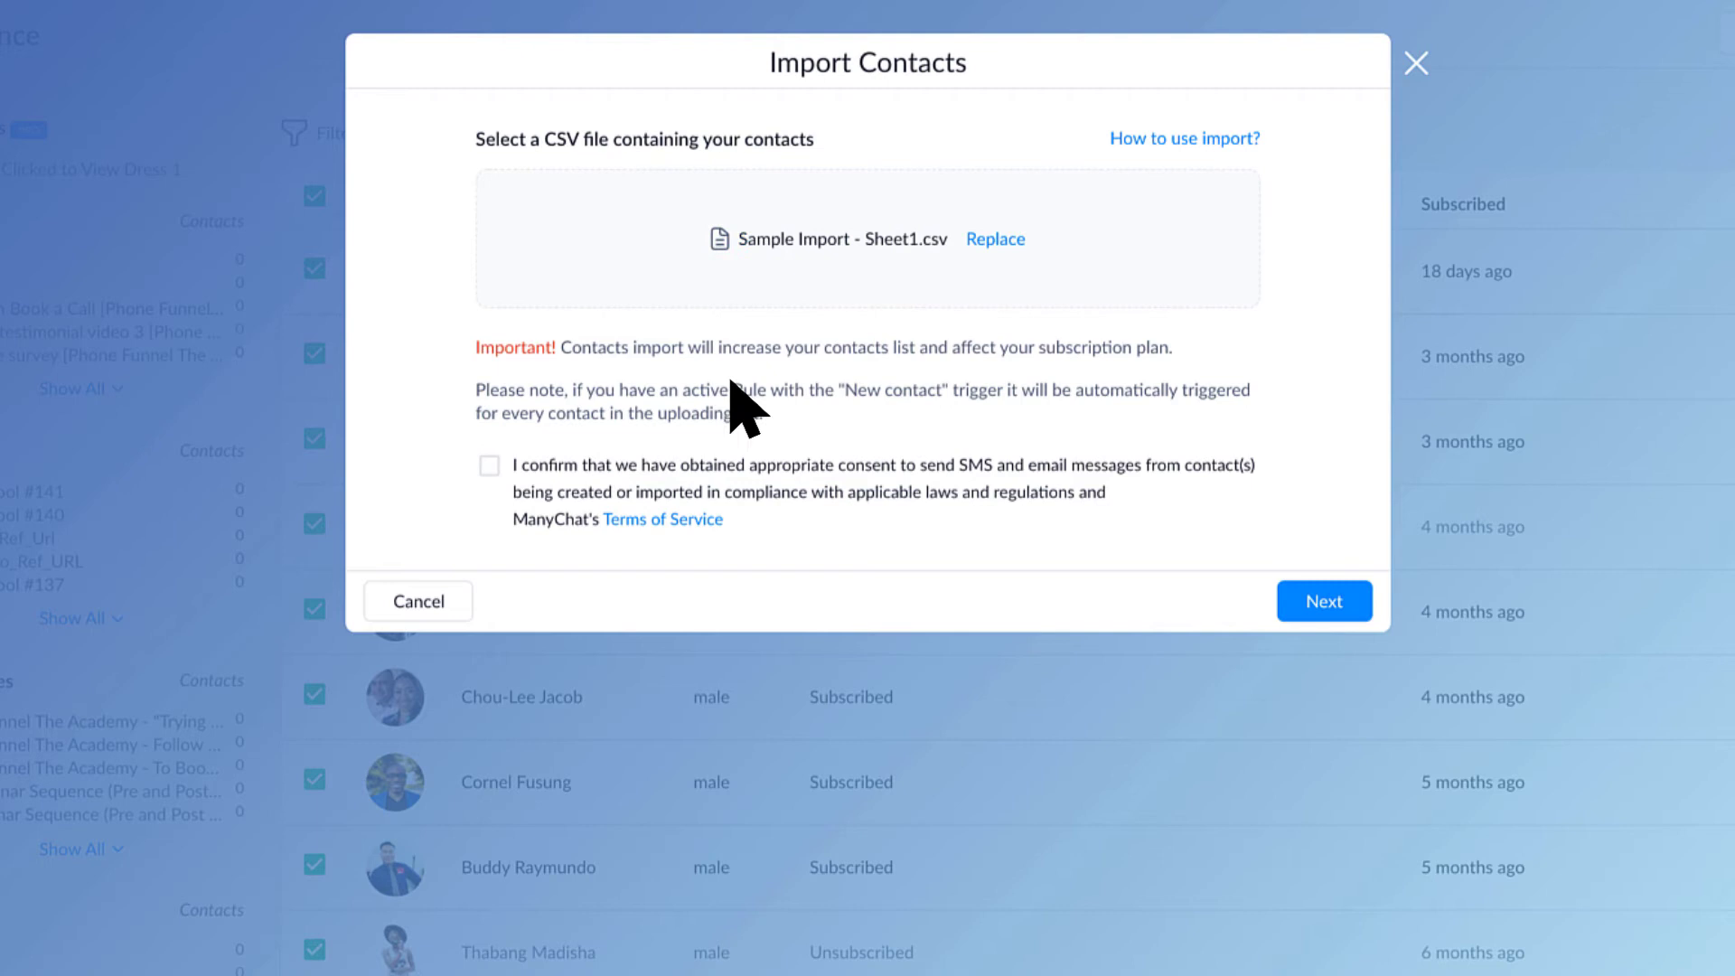
{"action": "left_click", "coordinate": [489, 465]}
Step: Move to column mapping and browse the field choices for the first column without picking one
{"action": "left_click", "coordinate": [1325, 601]}
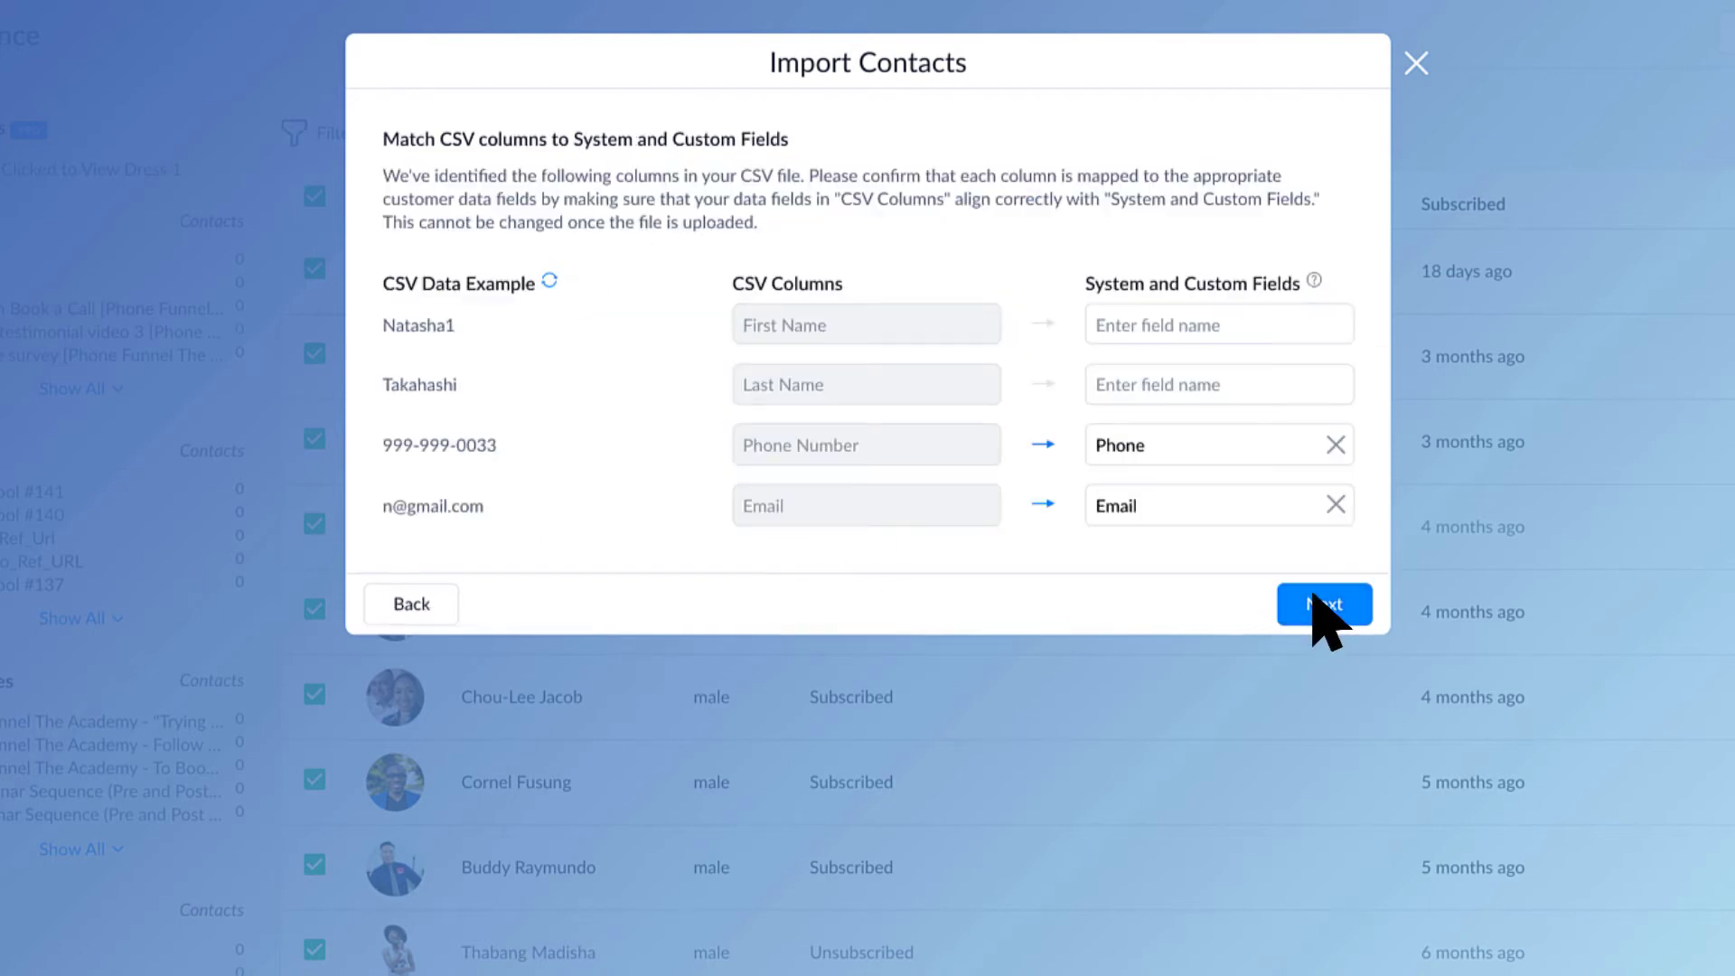
{"action": "left_click", "coordinate": [1287, 327]}
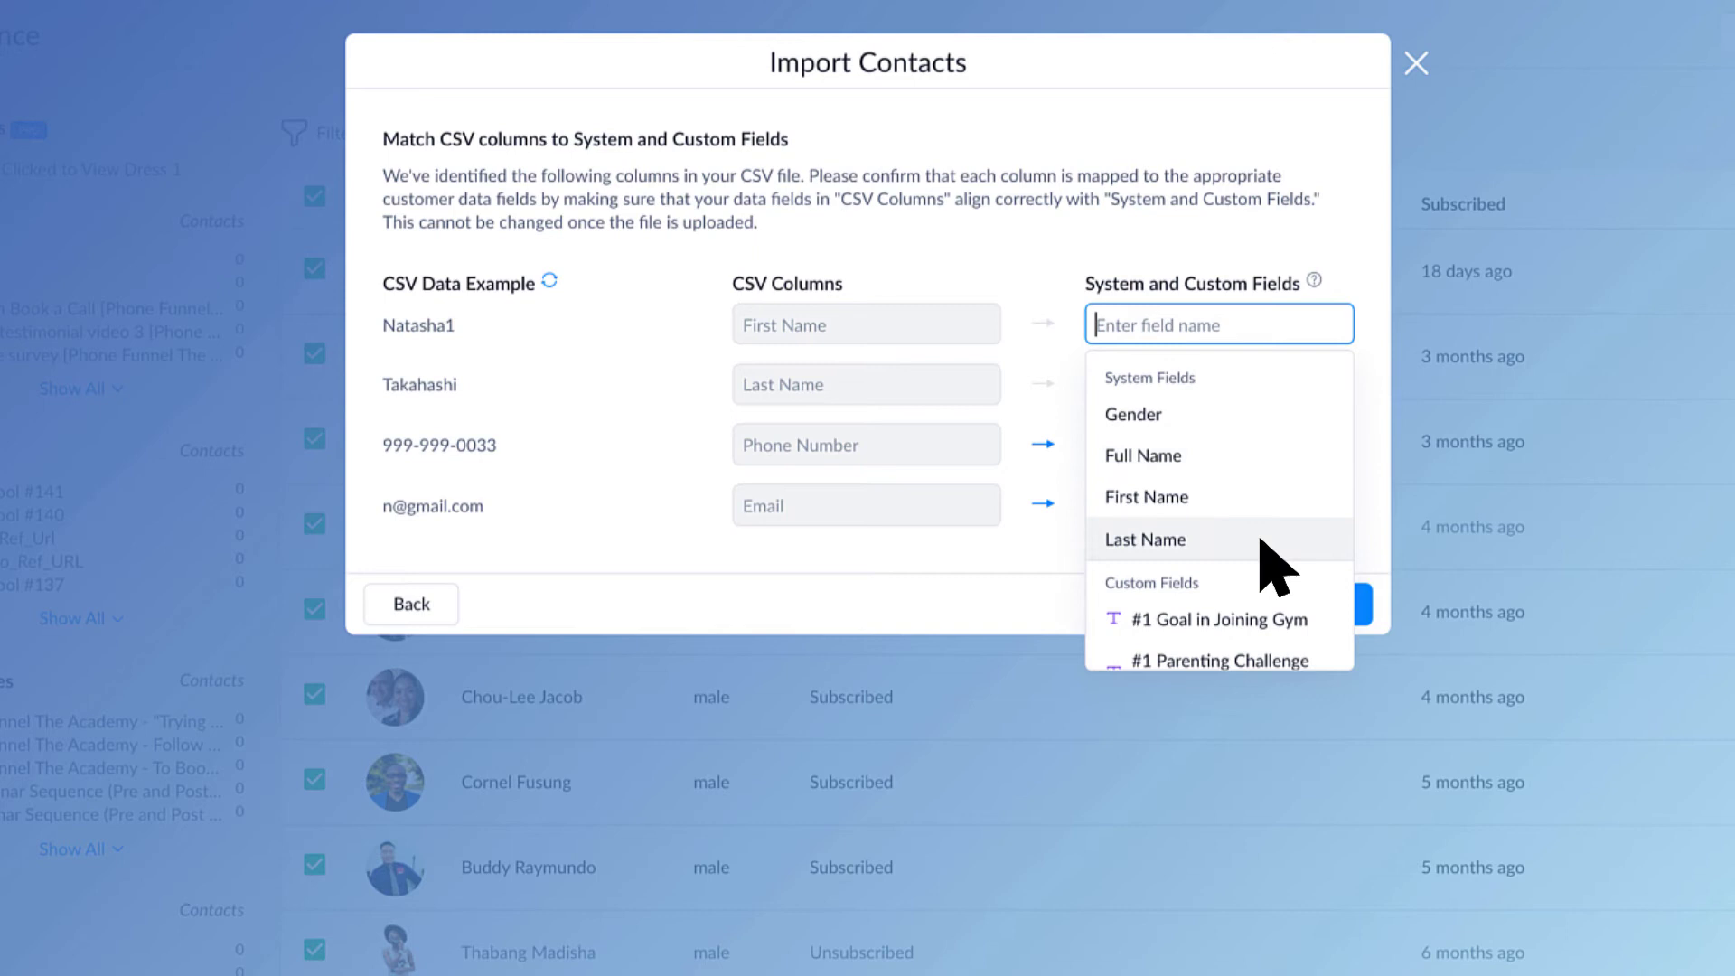
{"action": "scroll", "coordinate": [1261, 540], "scroll_direction": "down", "scroll_amount": 8}
{"action": "scroll", "coordinate": [1174, 560], "scroll_direction": "up", "scroll_amount": 1}
{"action": "scroll", "coordinate": [1175, 542], "scroll_direction": "down", "scroll_amount": 3}
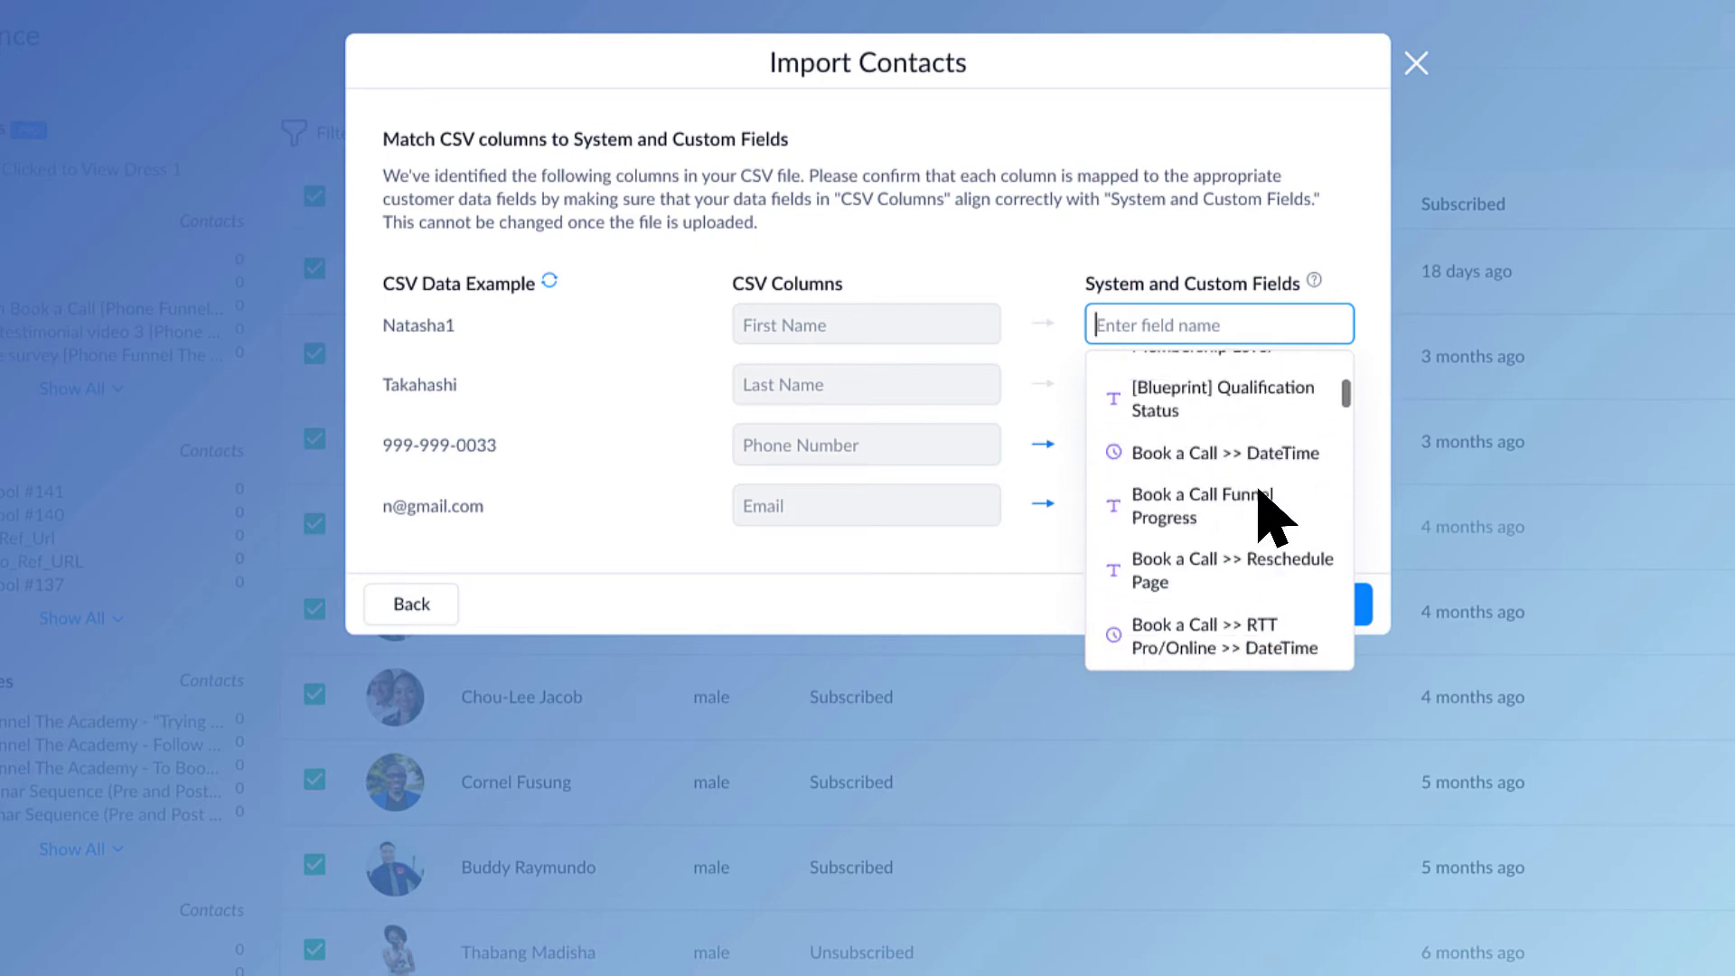
{"action": "scroll", "coordinate": [1261, 492], "scroll_direction": "down", "scroll_amount": 15}
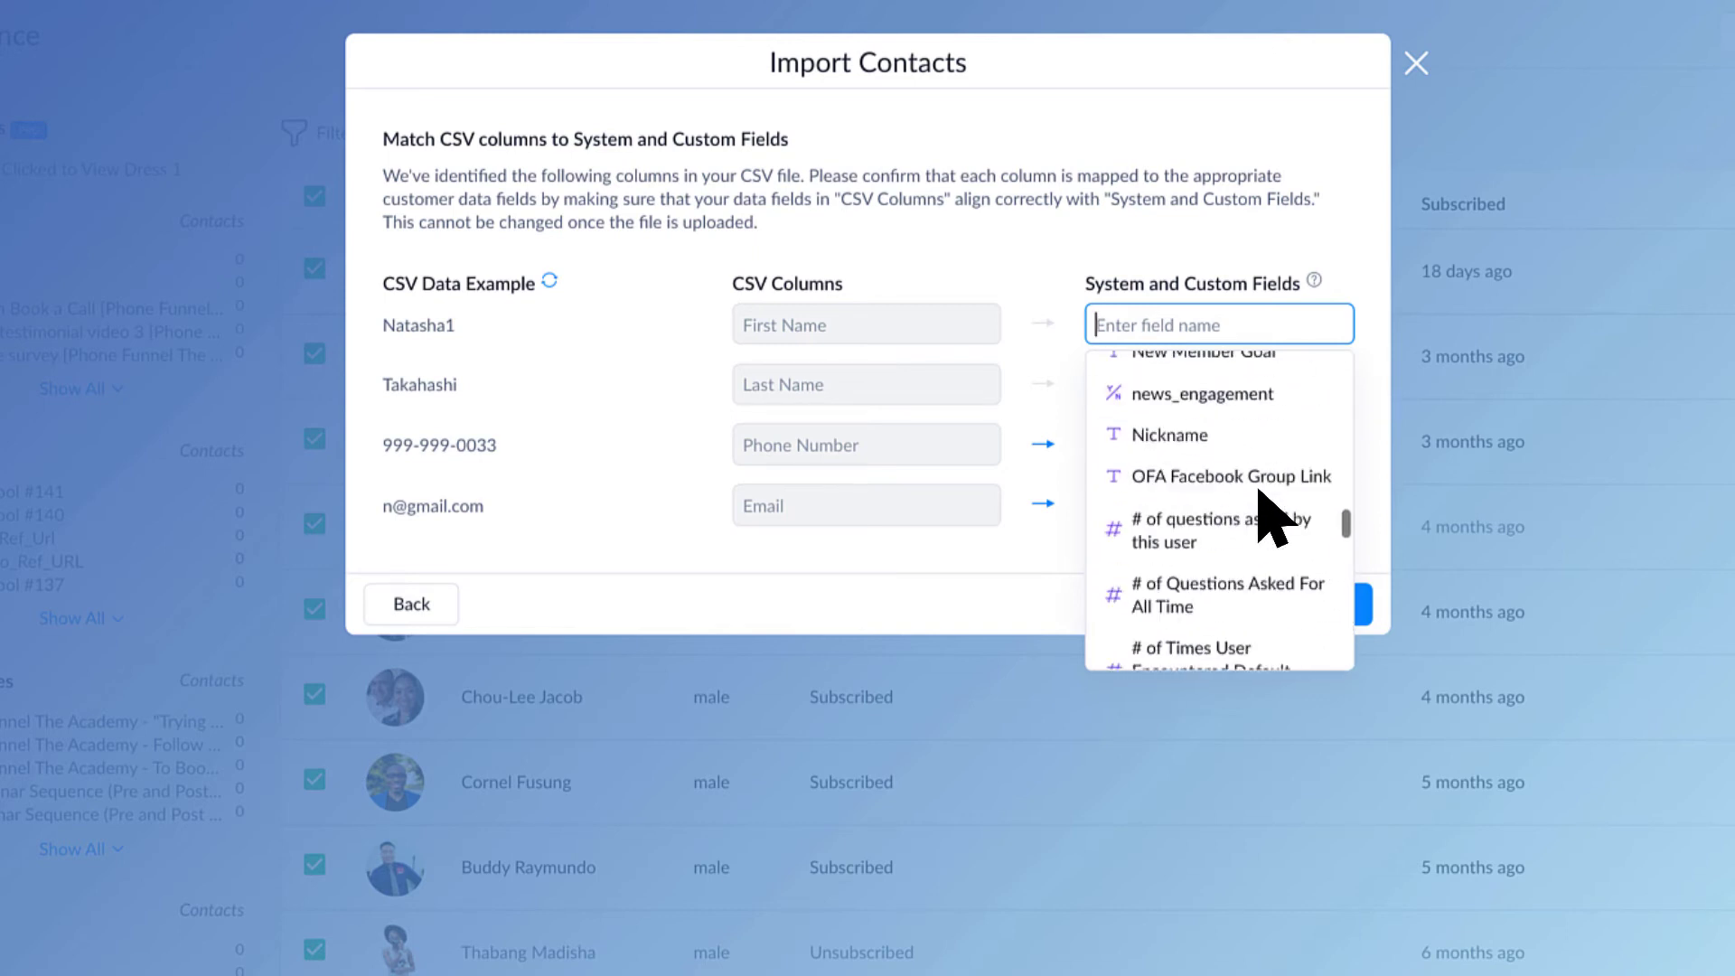
{"action": "scroll", "coordinate": [1274, 519], "scroll_direction": "down", "scroll_amount": 15}
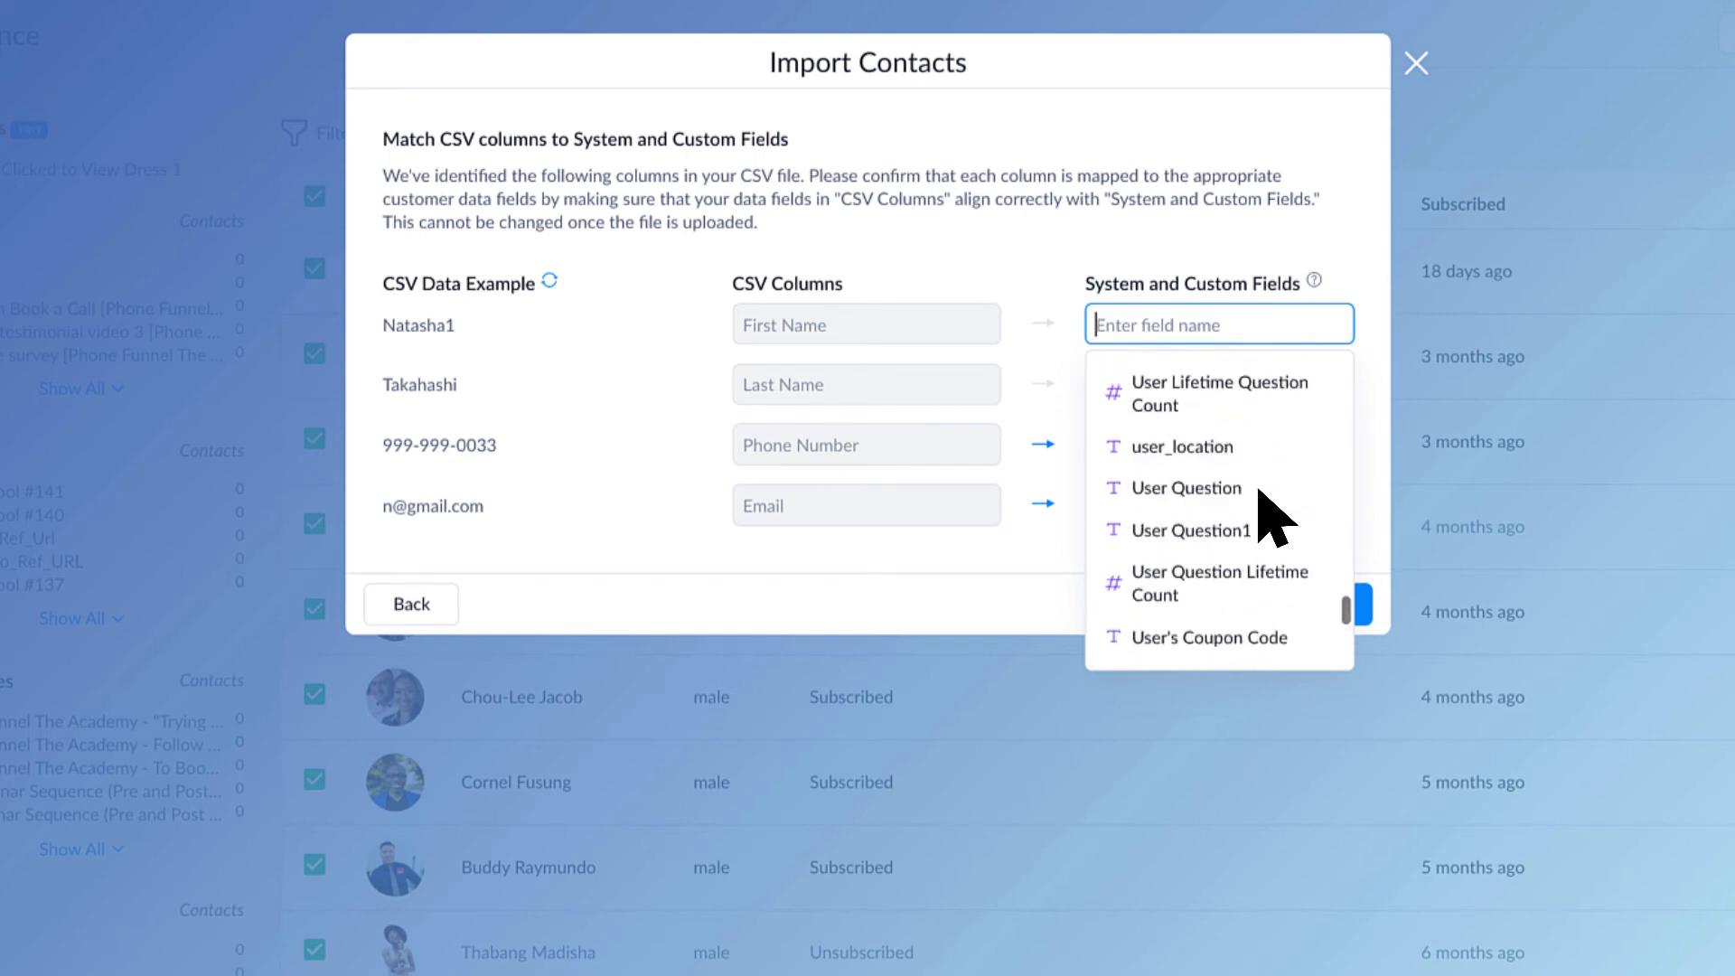
{"action": "scroll", "coordinate": [1274, 519], "scroll_direction": "up", "scroll_amount": 20}
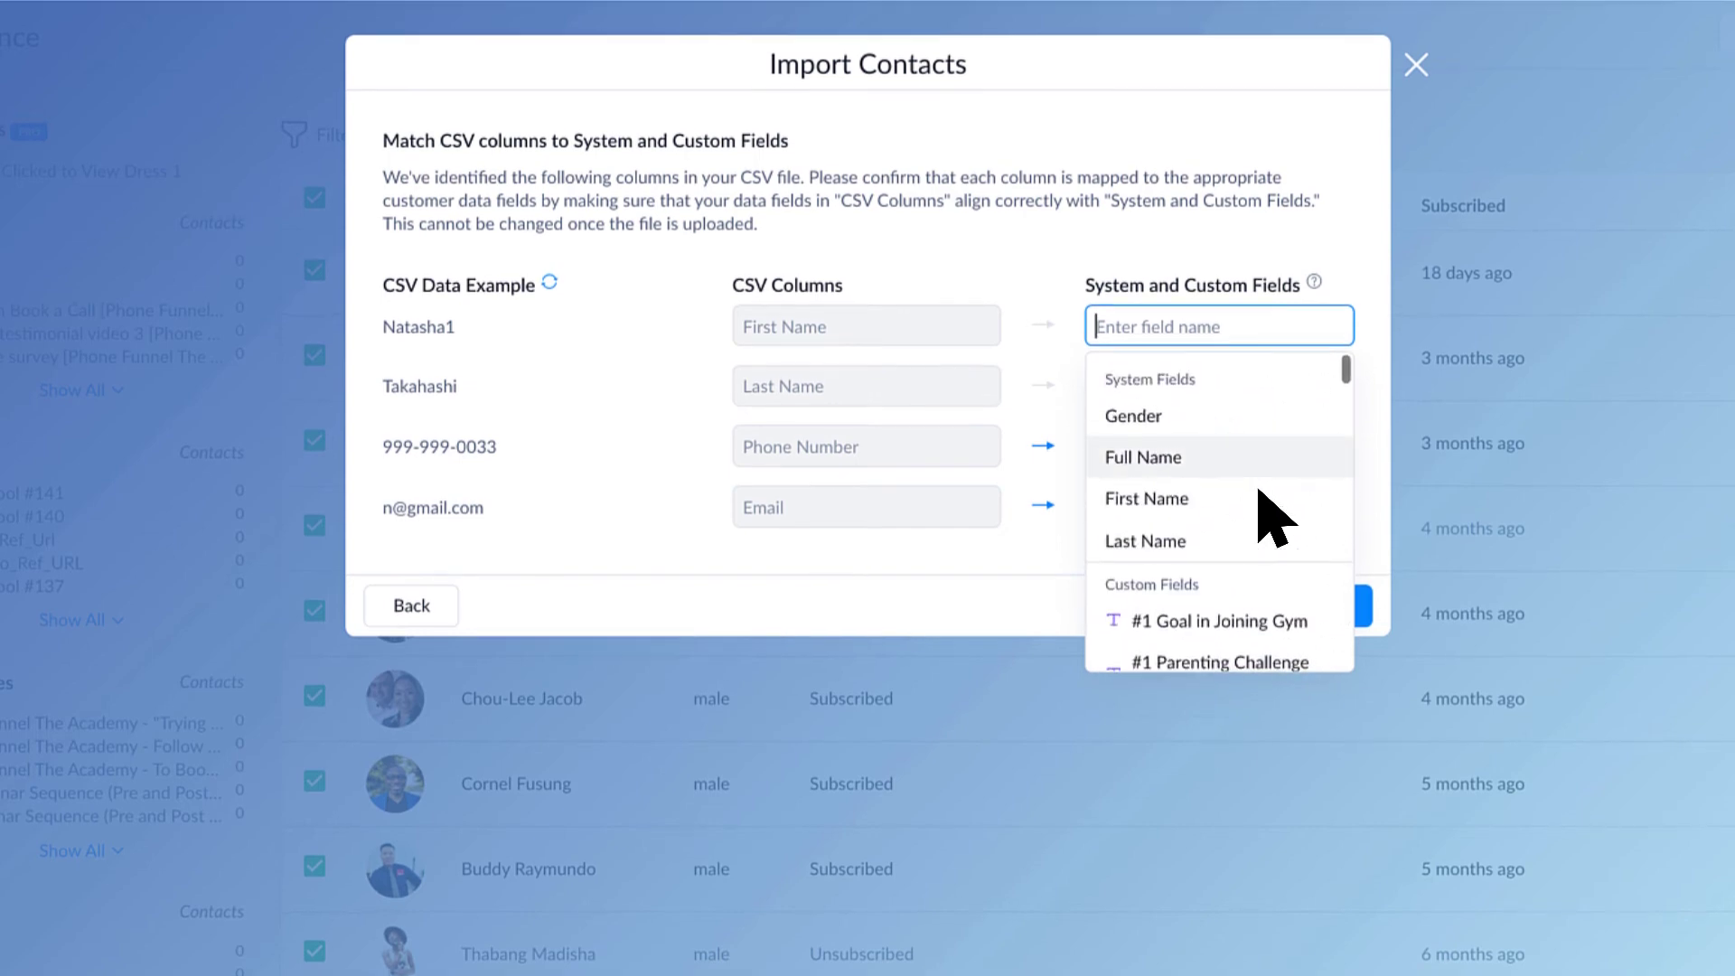
{"action": "key", "text": "Escape"}
Step: Map the first column to First Name and the second to Last Name, then reach the import review
{"action": "left_click", "coordinate": [1256, 326]}
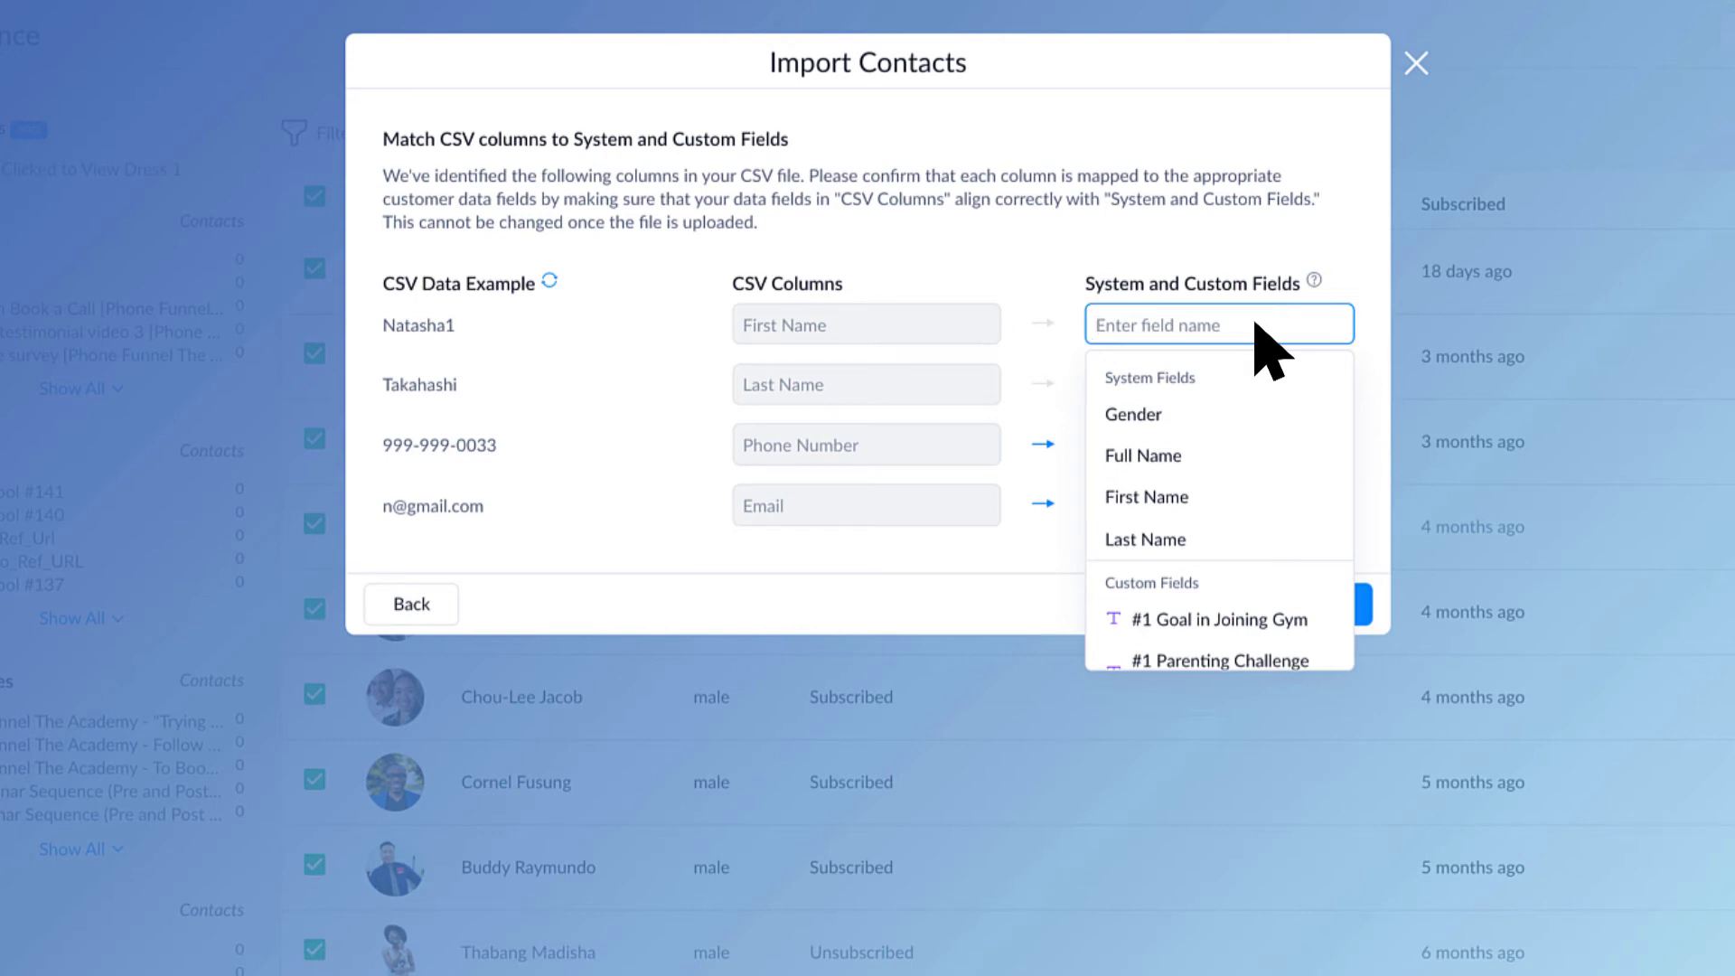
{"action": "left_click", "coordinate": [1240, 497]}
{"action": "left_click", "coordinate": [1244, 385]}
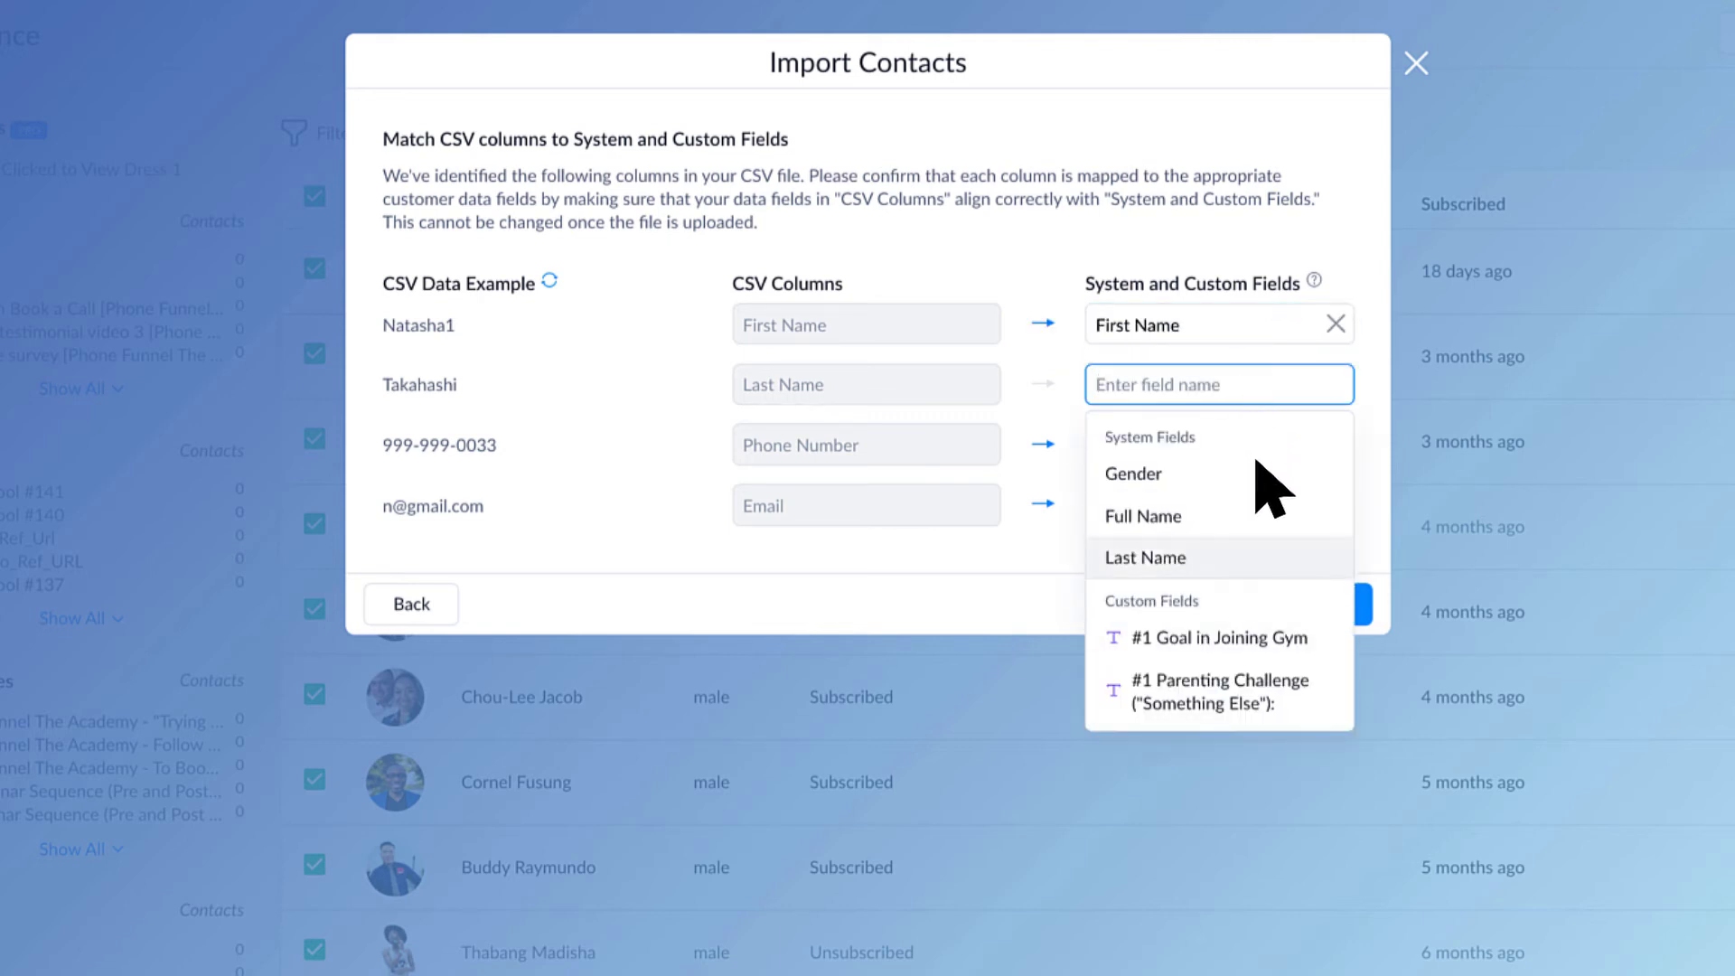
{"action": "left_click", "coordinate": [1270, 553]}
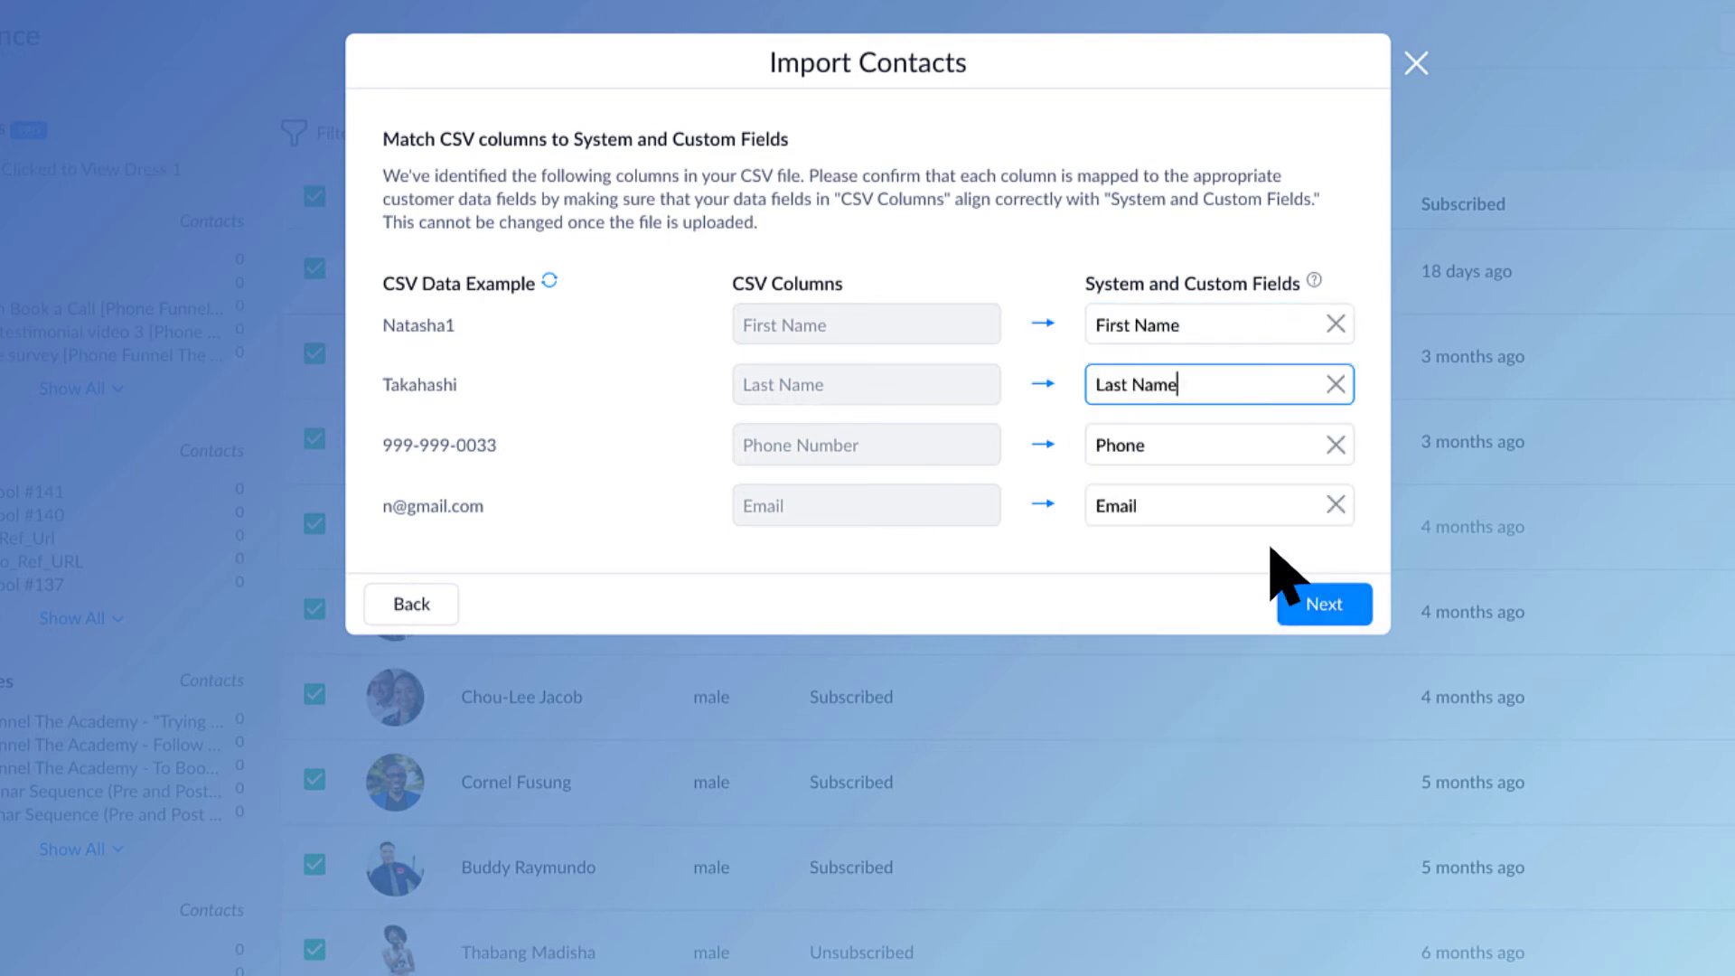
{"action": "left_click", "coordinate": [1334, 616]}
{"action": "left_click", "coordinate": [850, 309]}
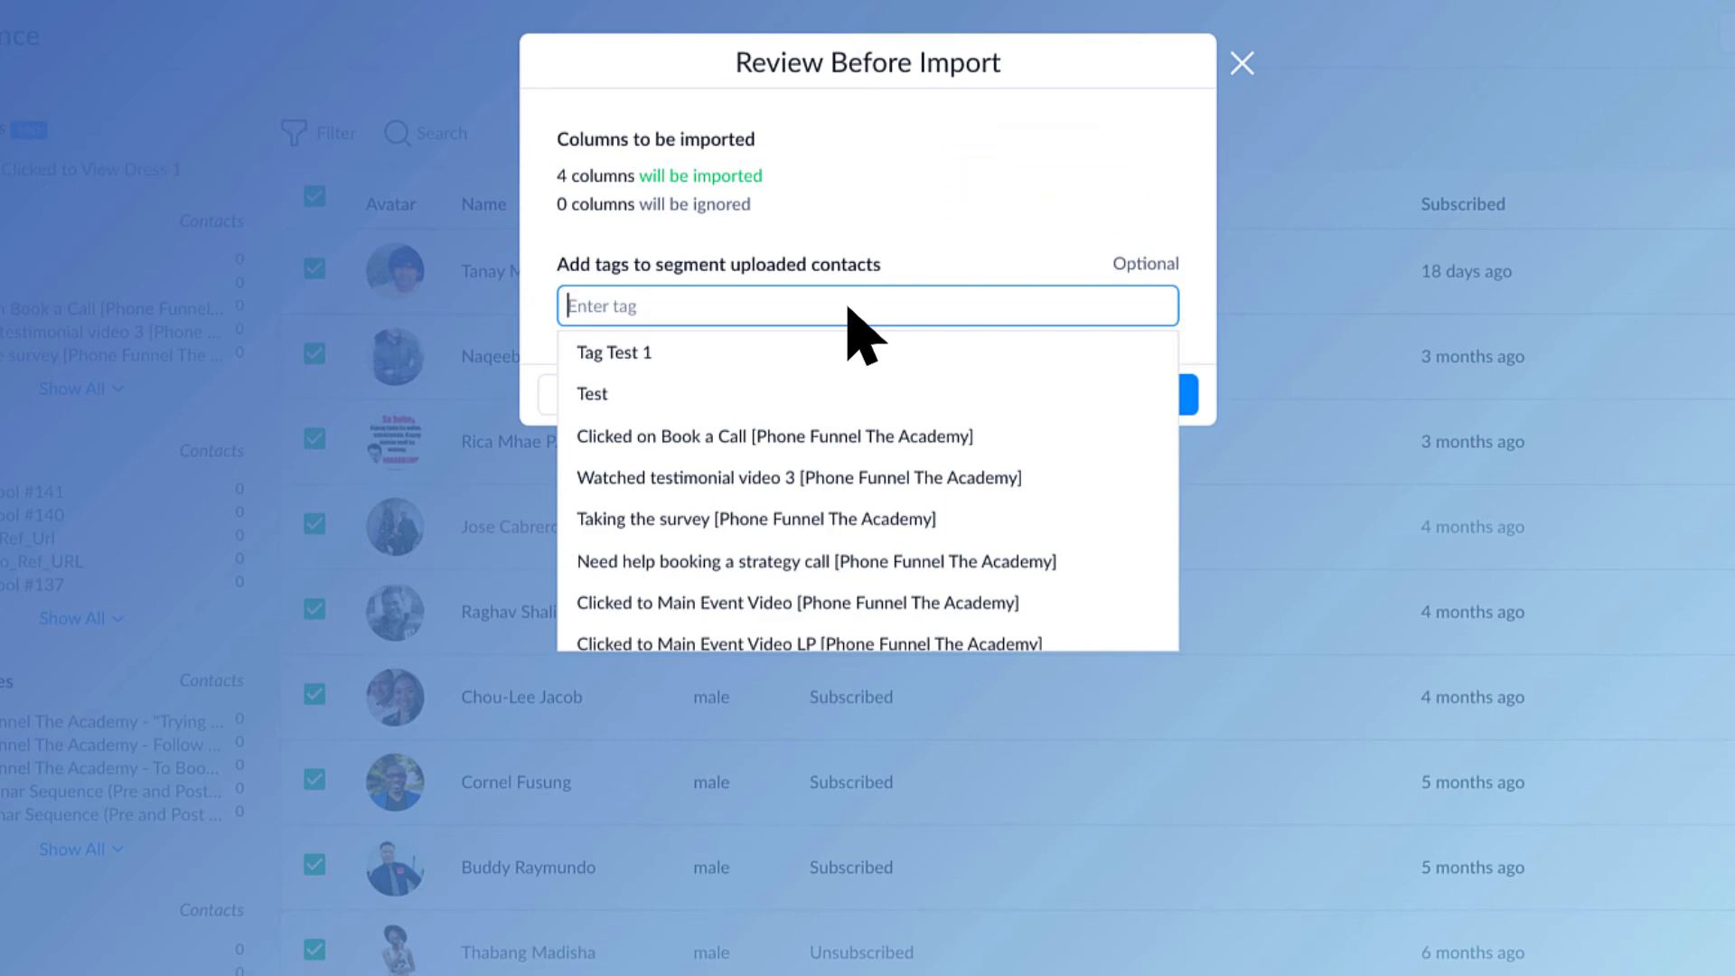
Step: Confirm the import without tags and acknowledge the Import Has Been Completed message
{"action": "key", "text": "Escape"}
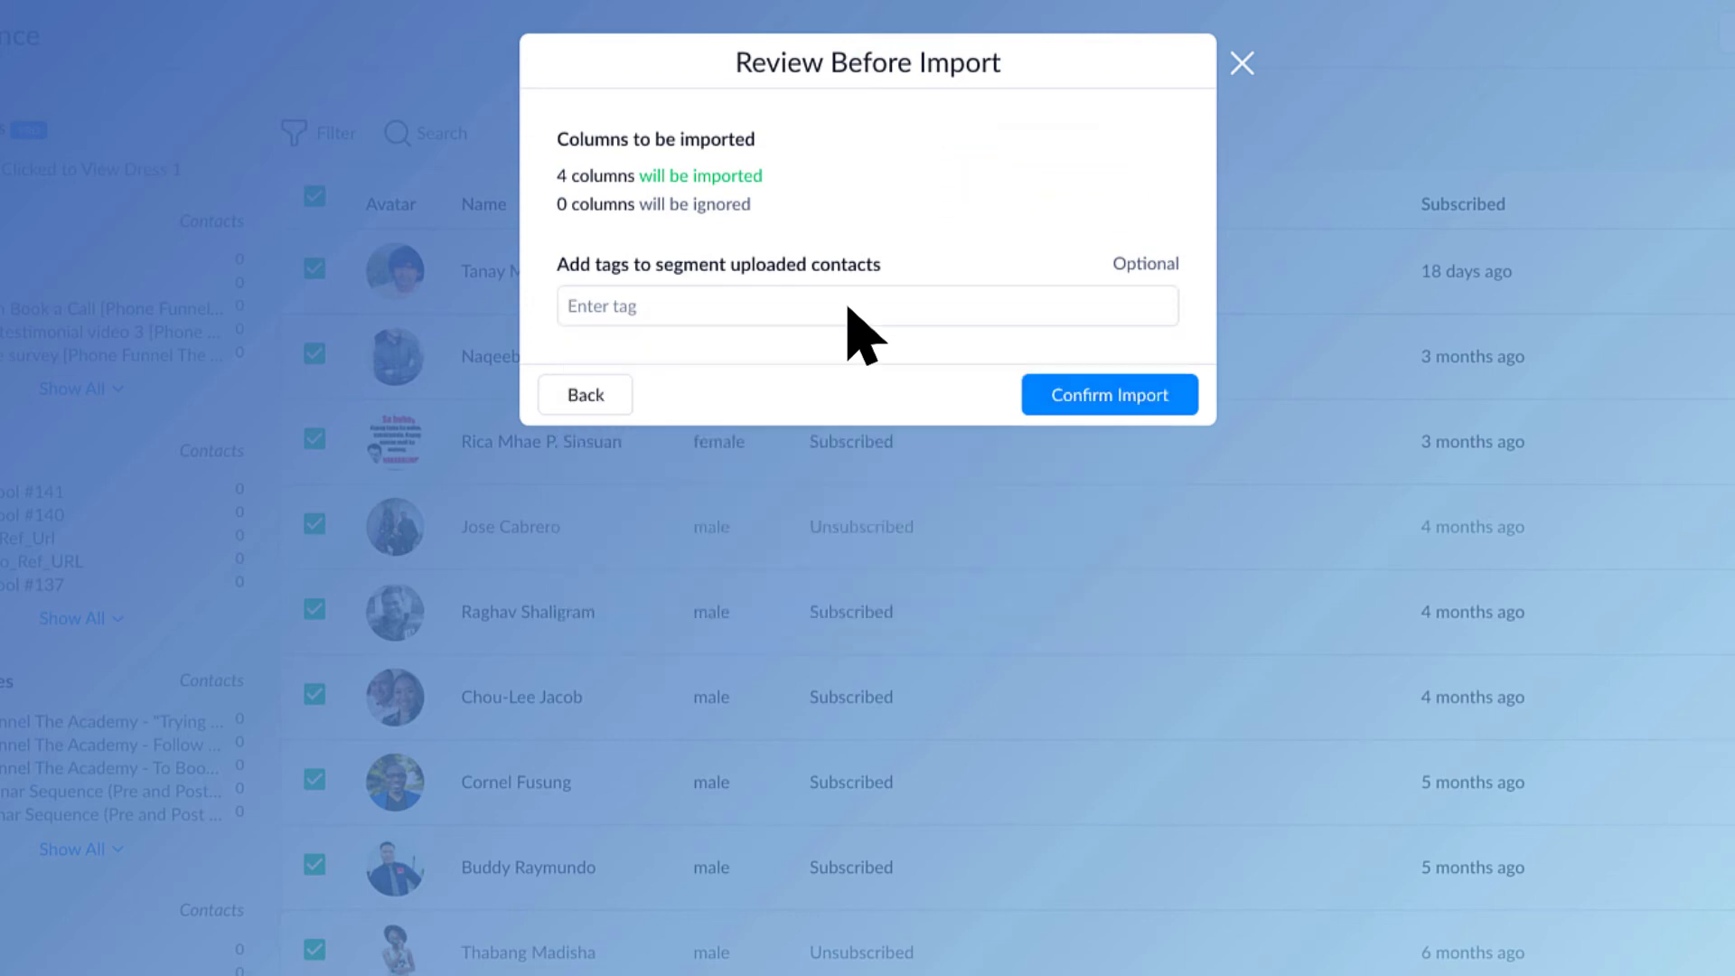
{"action": "left_click", "coordinate": [1104, 400]}
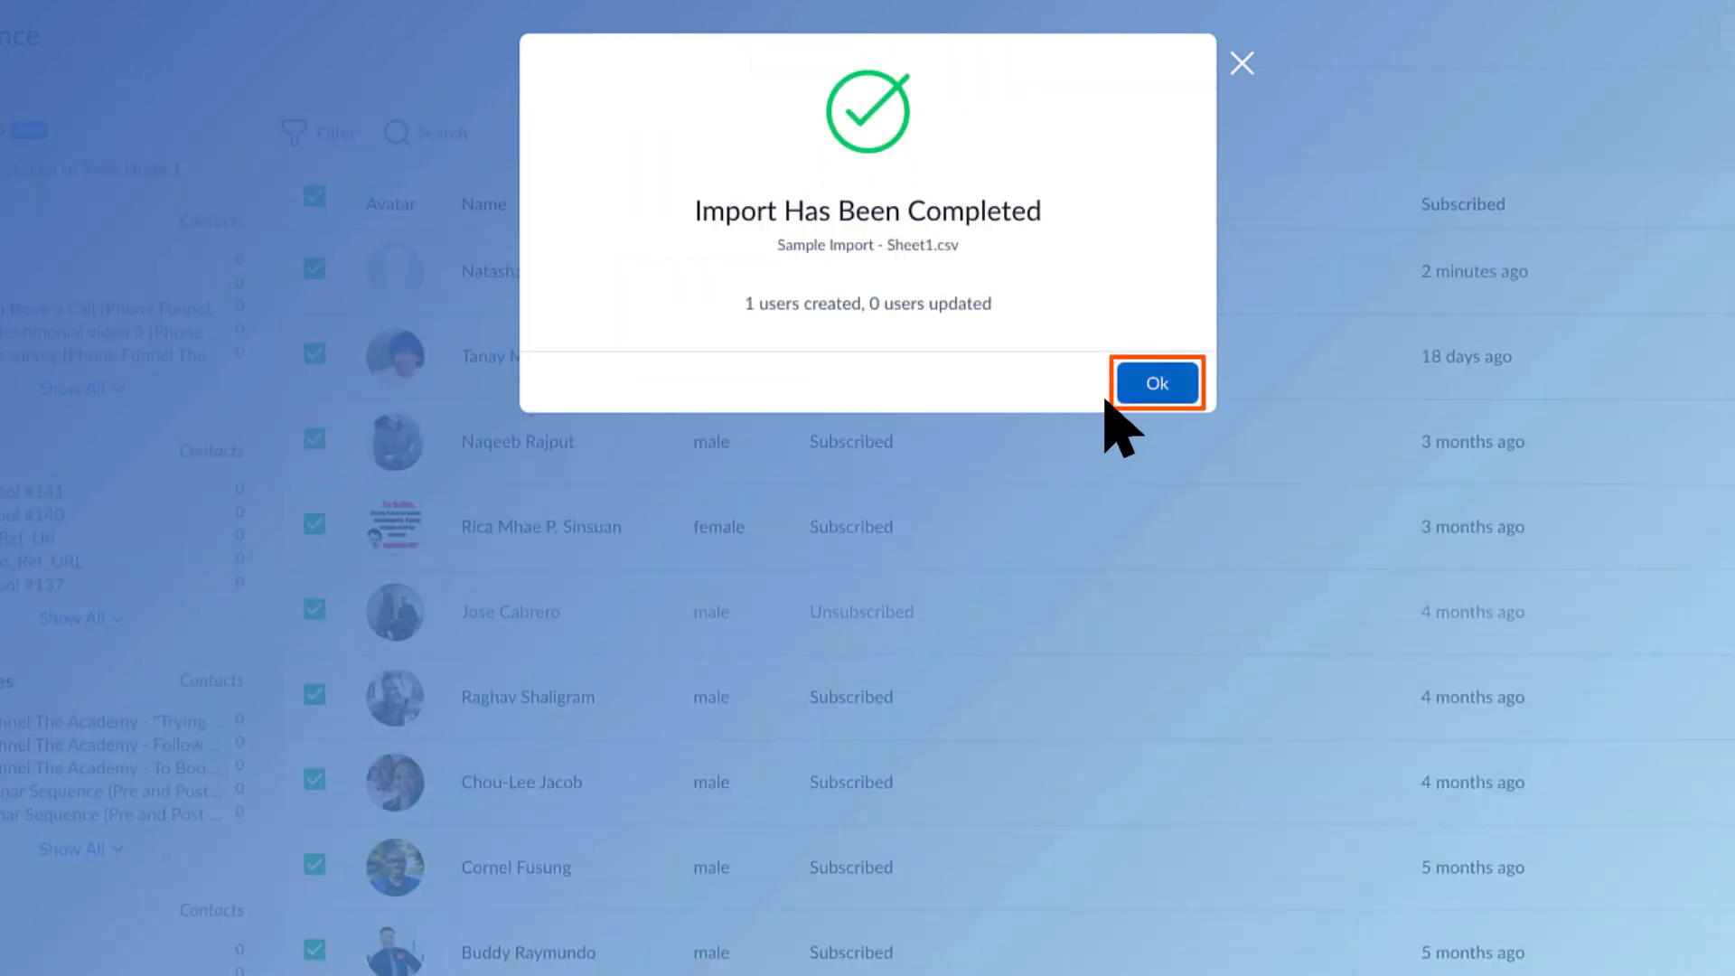
{"action": "left_click", "coordinate": [1158, 383]}
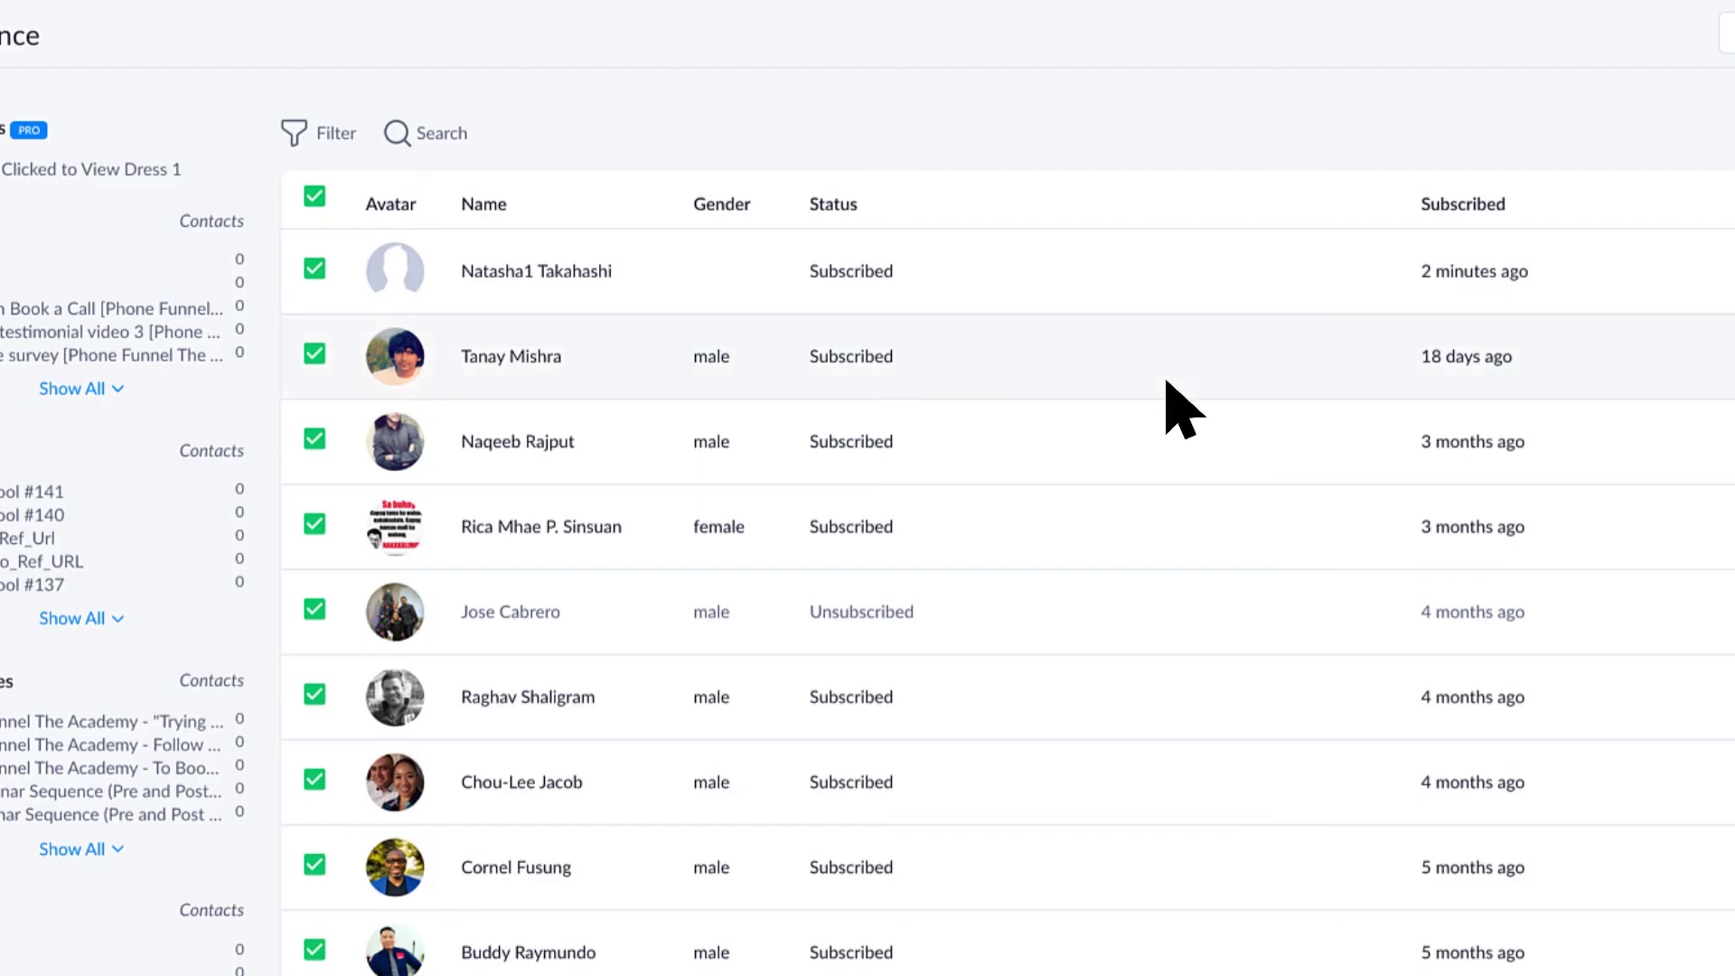
Step: Open the imported contact's profile and show all custom fields, including First_Name, Last_Name and Full_Name
{"action": "left_click", "coordinate": [645, 278]}
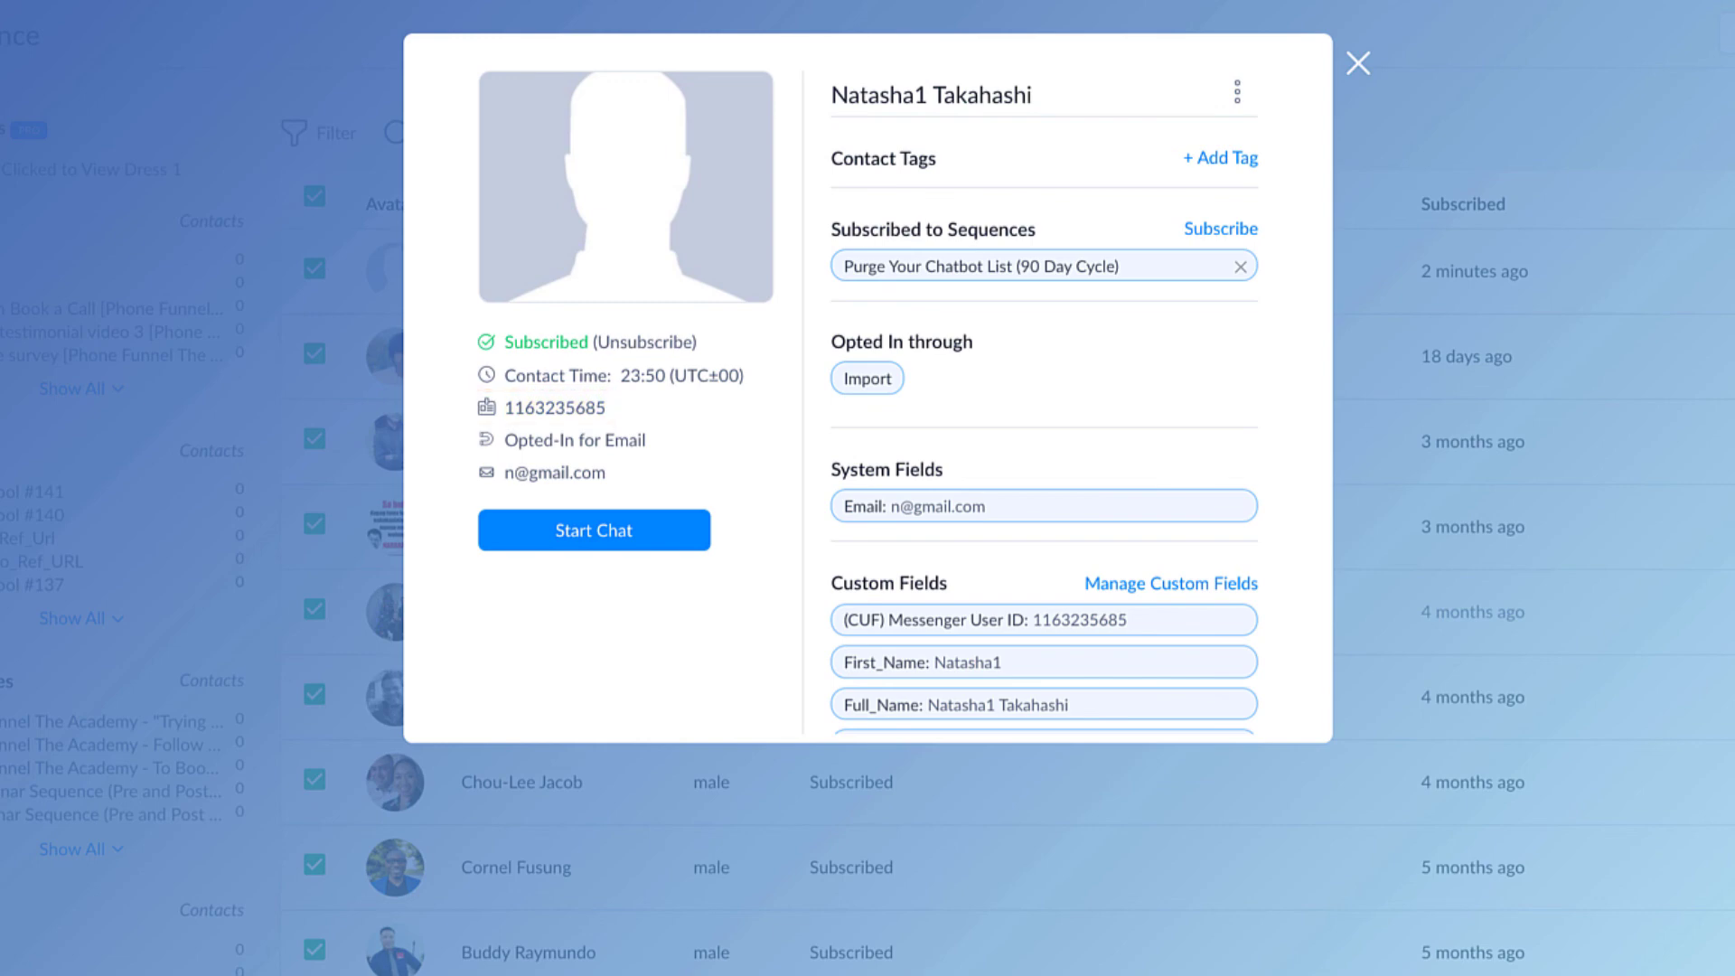
{"action": "scroll", "coordinate": [894, 389], "scroll_direction": "down", "scroll_amount": 2}
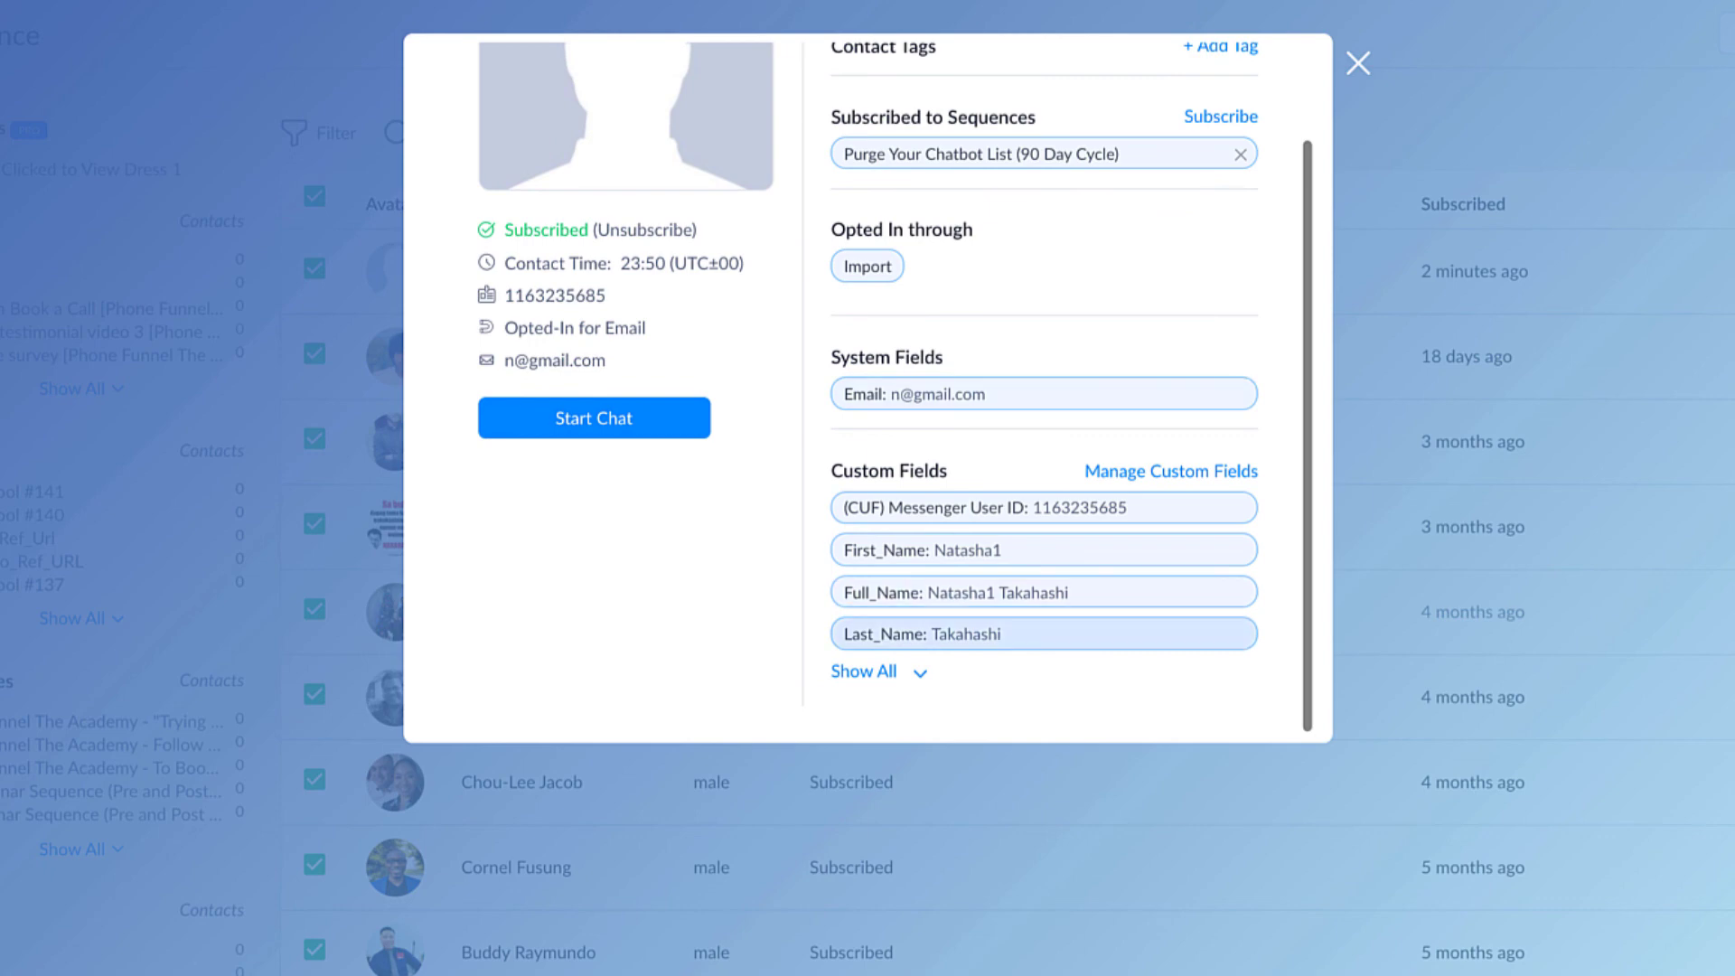
{"action": "left_click", "coordinate": [863, 670]}
{"action": "scroll", "coordinate": [1044, 452], "scroll_direction": "down", "scroll_amount": 6}
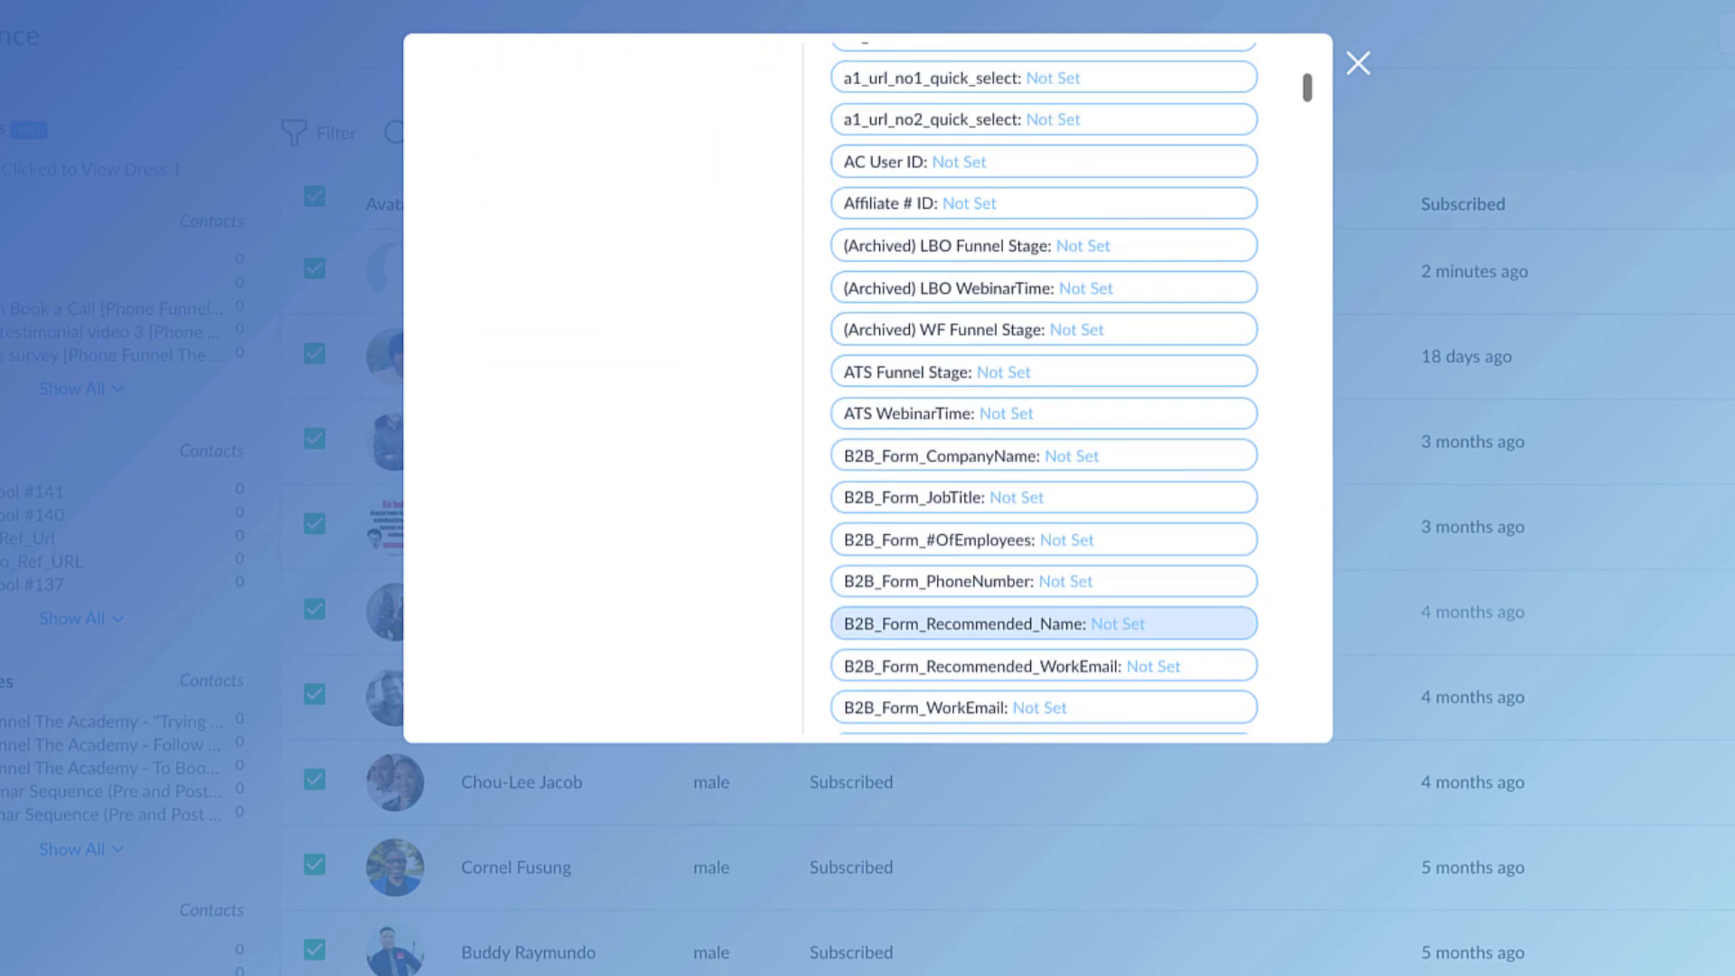
{"action": "scroll", "coordinate": [1044, 452], "scroll_direction": "up", "scroll_amount": 15}
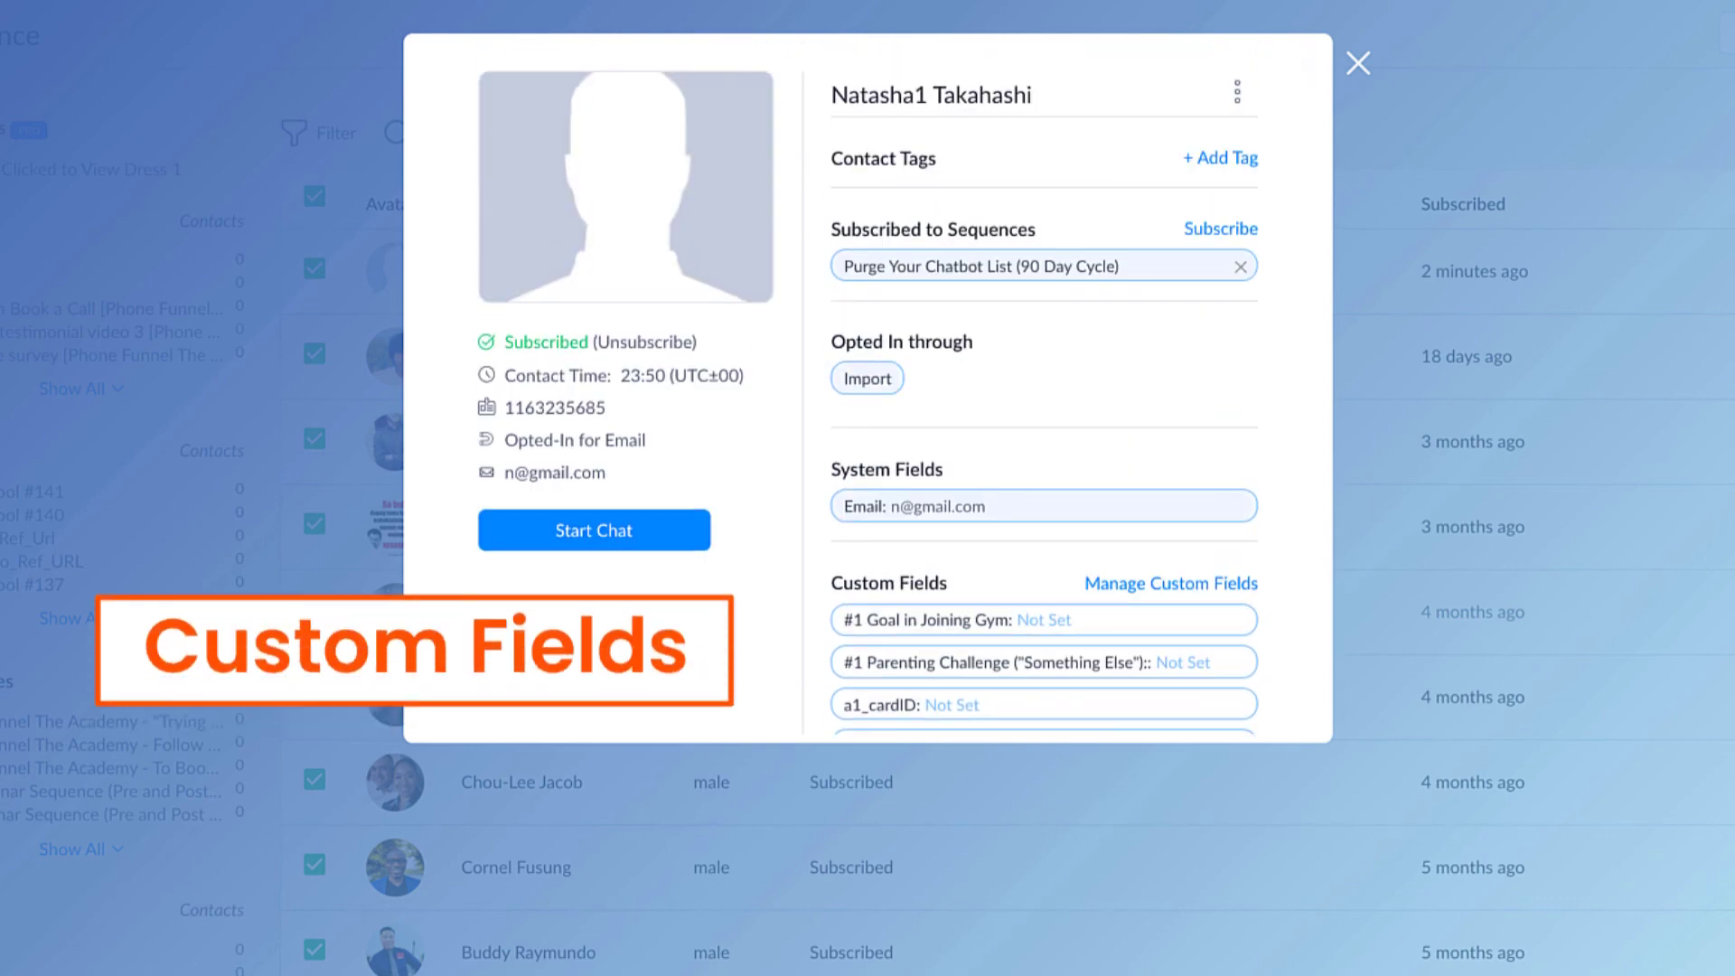